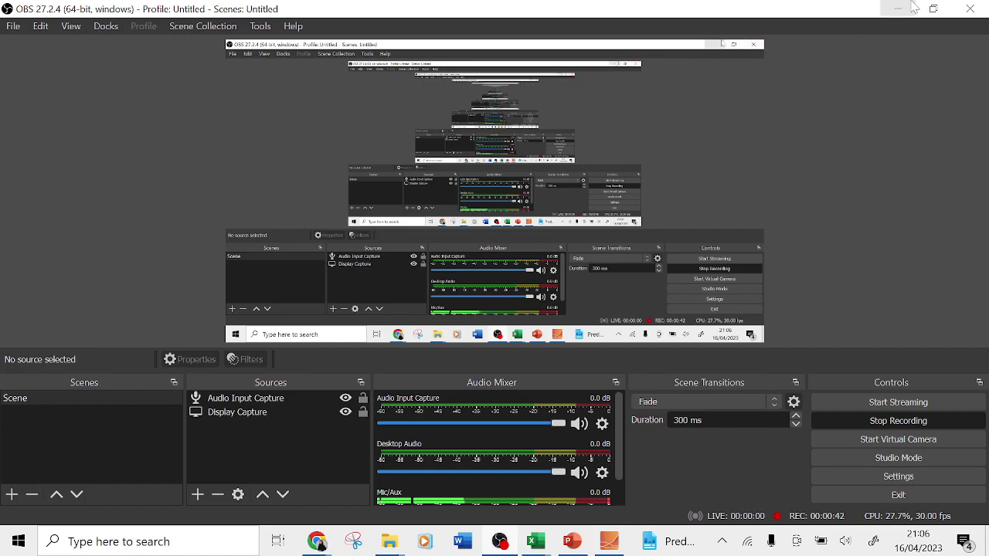
# - Switch to Chrome and view the free-version download form on the assess.com/iteman page
pyautogui.click(496, 542)
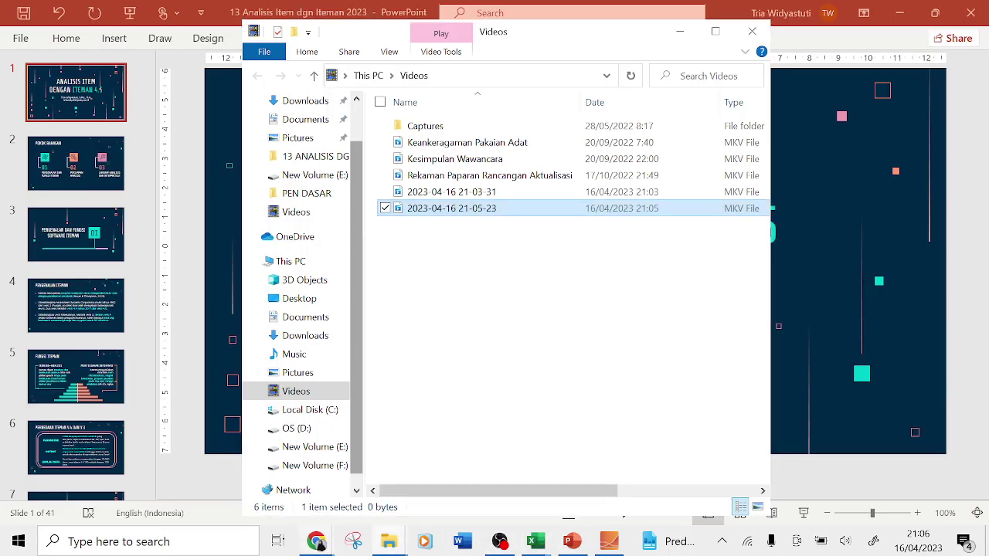
pyautogui.moveTo(317, 542)
pyautogui.click(379, 487)
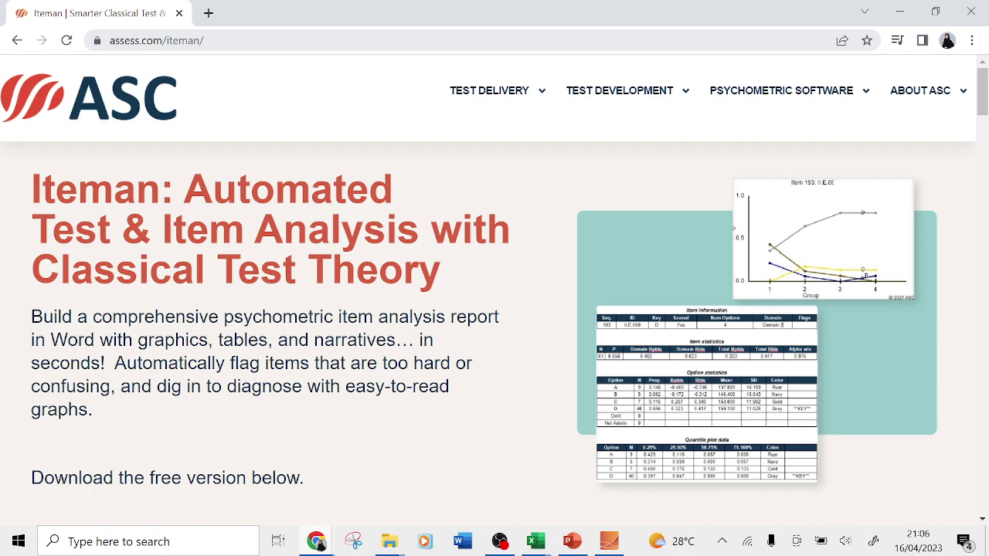
pyautogui.moveTo(936, 112)
pyautogui.moveTo(985, 89); pyautogui.dragTo(959, 256)
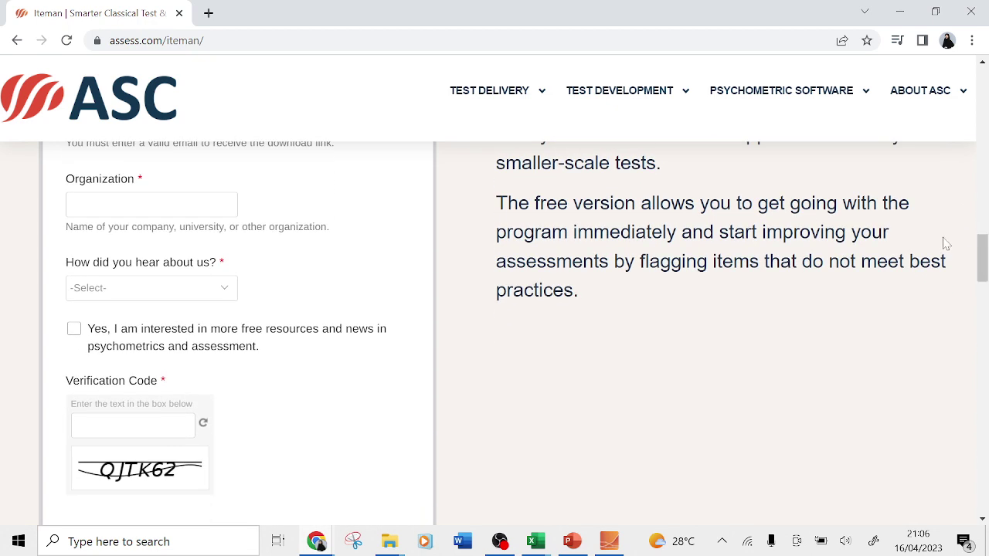
# - Switch to Iteman and review the Input Format settings, ending on the Select Files page
pyautogui.click(616, 547)
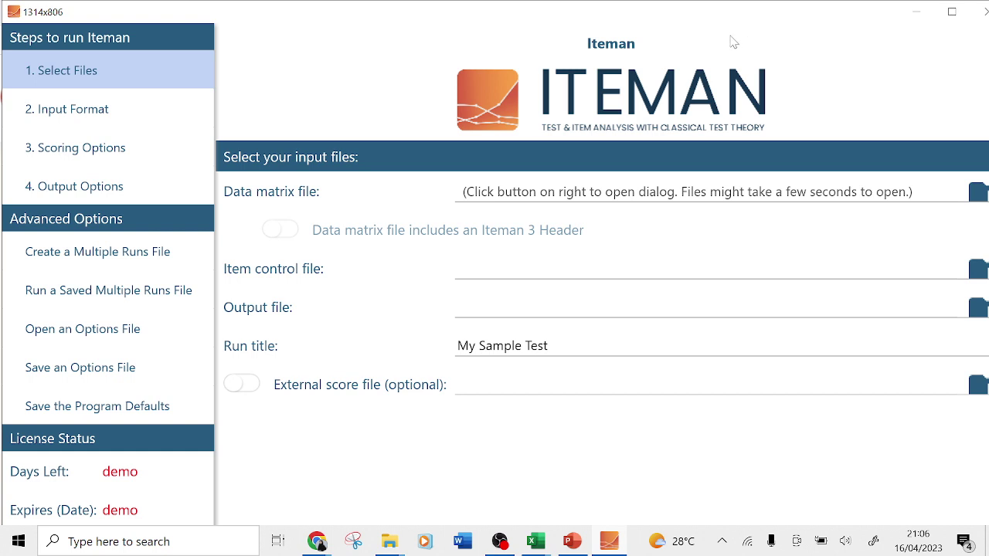
pyautogui.click(81, 115)
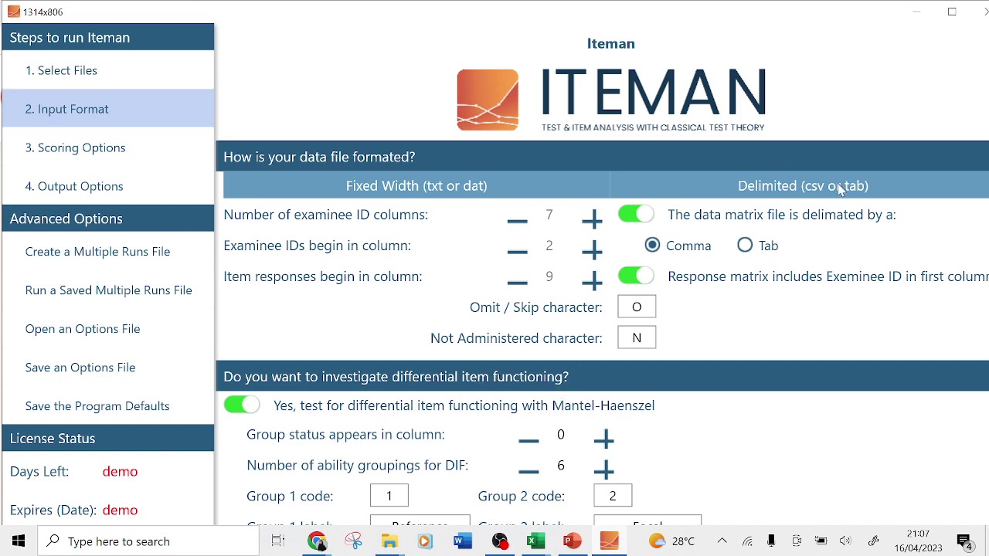
pyautogui.click(137, 71)
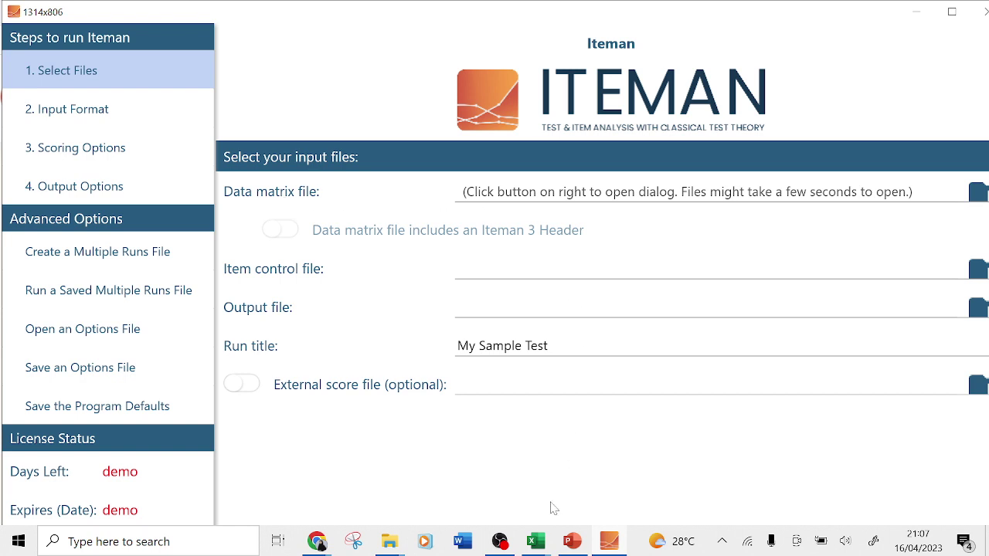
# - Switch to the Excel workbook 13-1 Analisis Butir 15 soal and examine the student answers on the 14-1 Respon Jawaban 15 soal sheet
pyautogui.moveTo(546, 546)
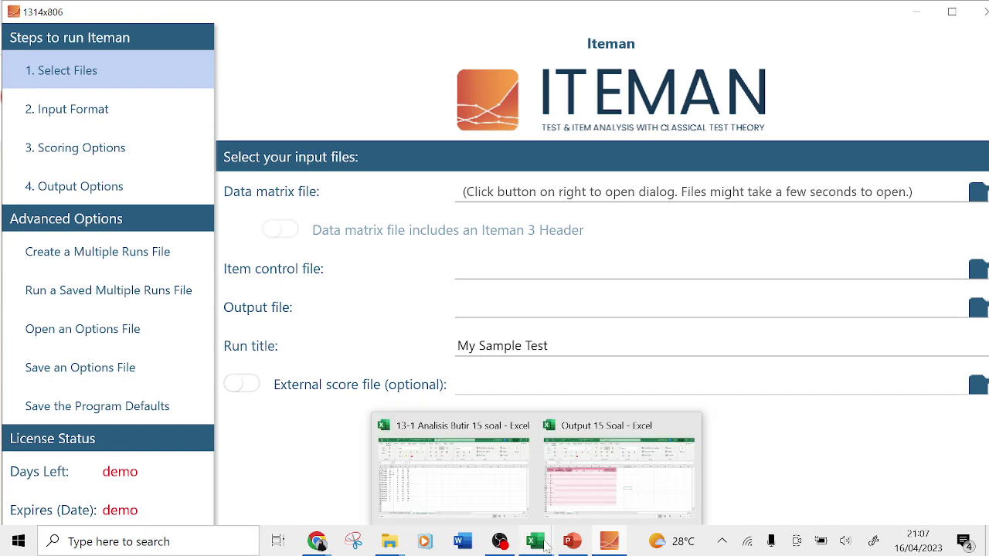
pyautogui.click(510, 487)
pyautogui.click(98, 495)
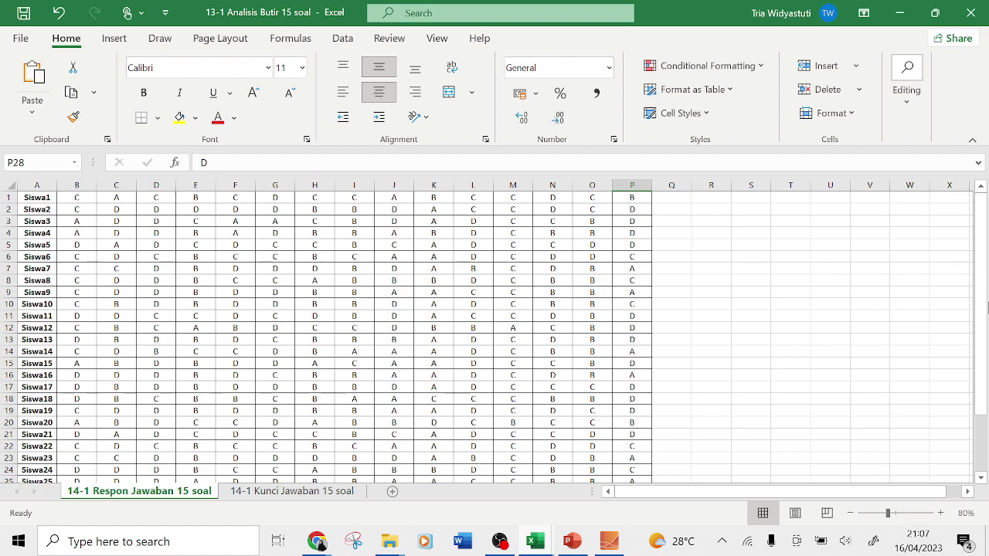
pyautogui.moveTo(981, 328); pyautogui.dragTo(970, 394)
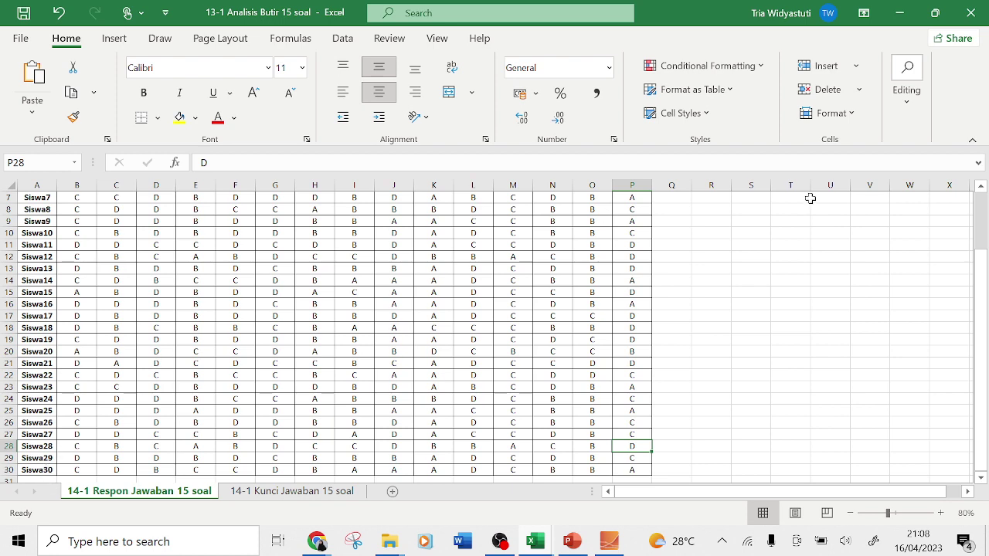
pyautogui.moveTo(980, 346); pyautogui.dragTo(980, 290)
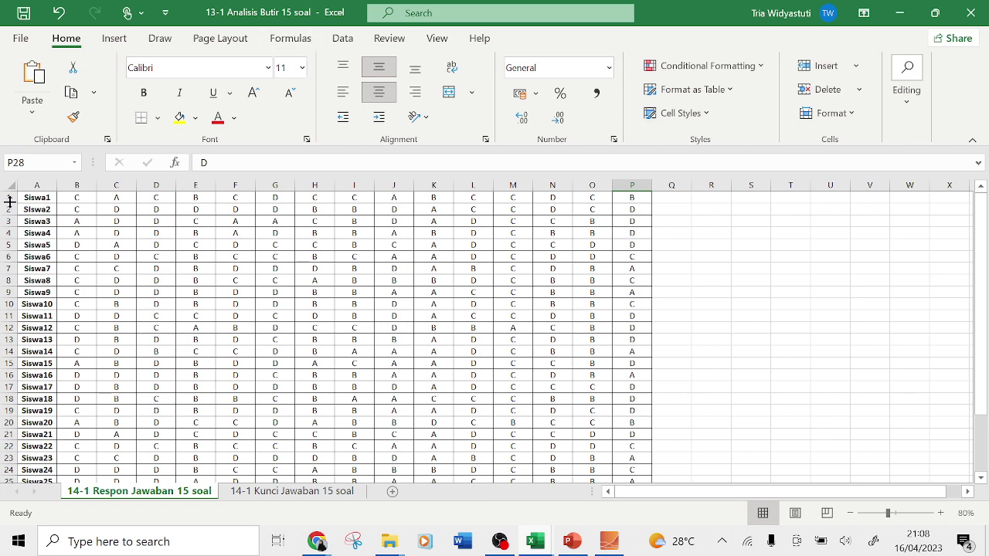
pyautogui.moveTo(9, 198); pyautogui.dragTo(10, 422)
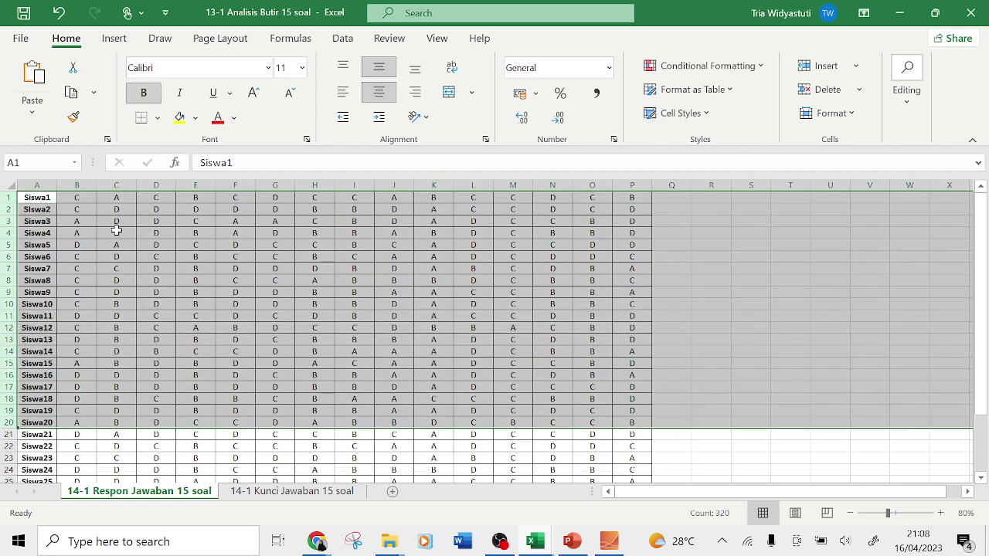
pyautogui.click(116, 199)
# - Save the answer sheet on drive E as the Text (Tab delimited) file 13-1 Analisis Butir 15 soal, keeping only the active sheet
pyautogui.click(18, 39)
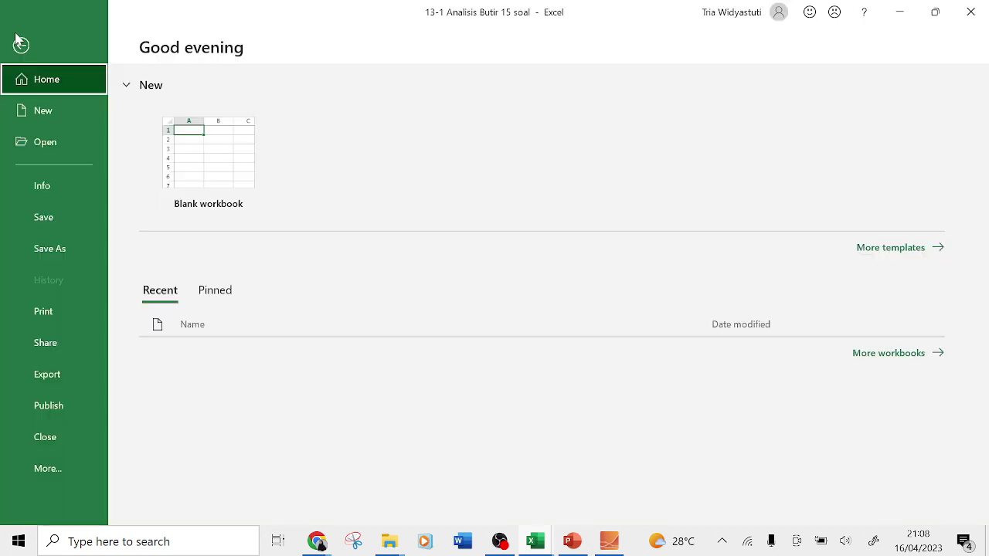
pyautogui.click(87, 247)
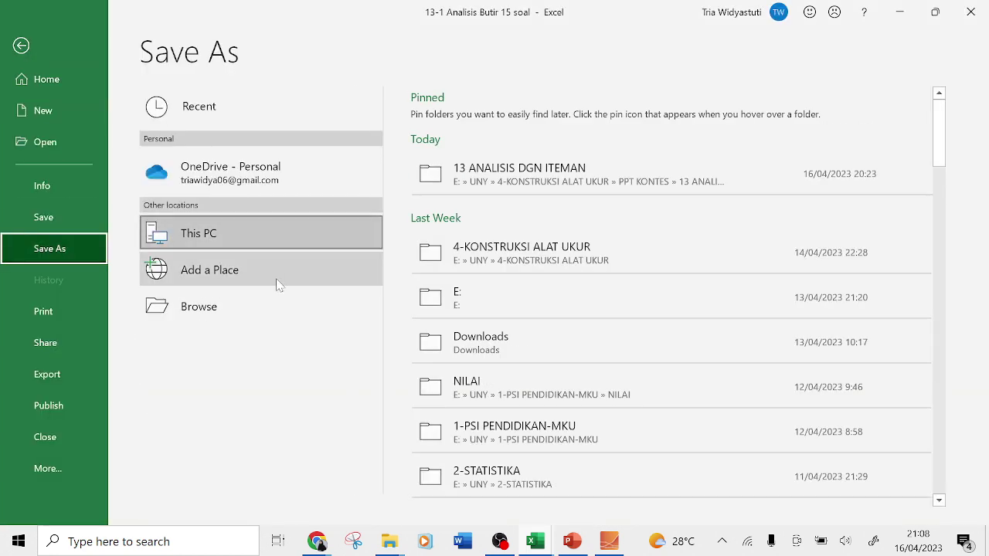
pyautogui.click(282, 302)
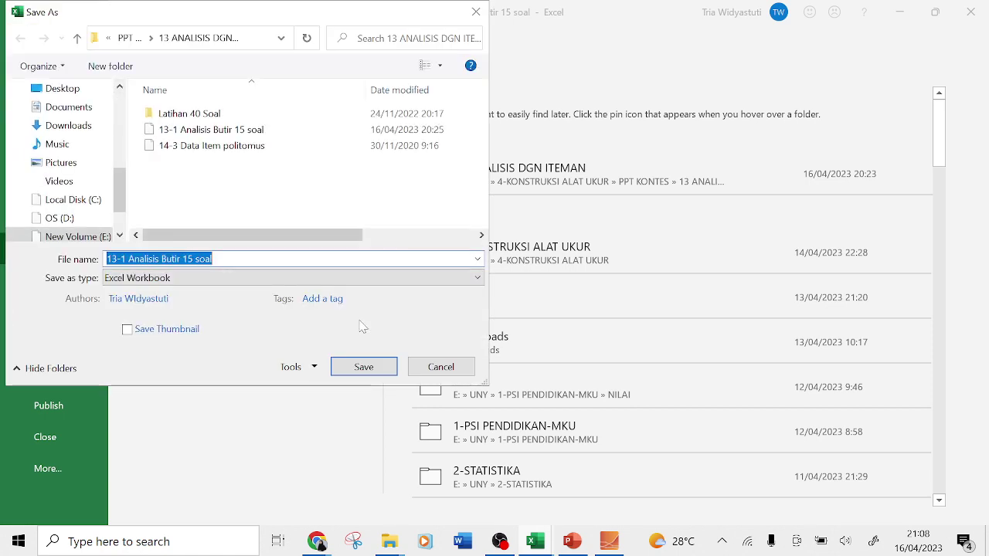
pyautogui.click(99, 240)
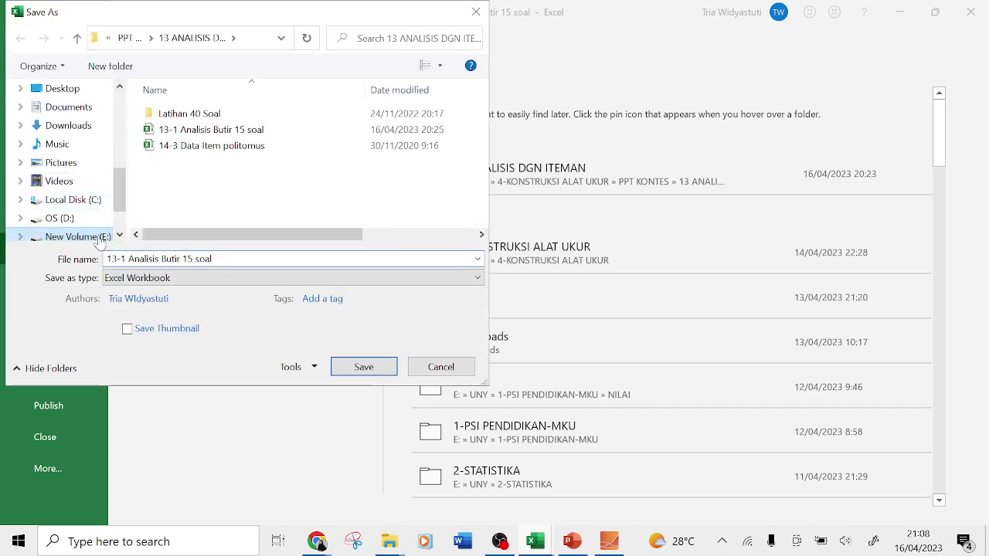
pyautogui.moveTo(482, 100); pyautogui.dragTo(470, 253)
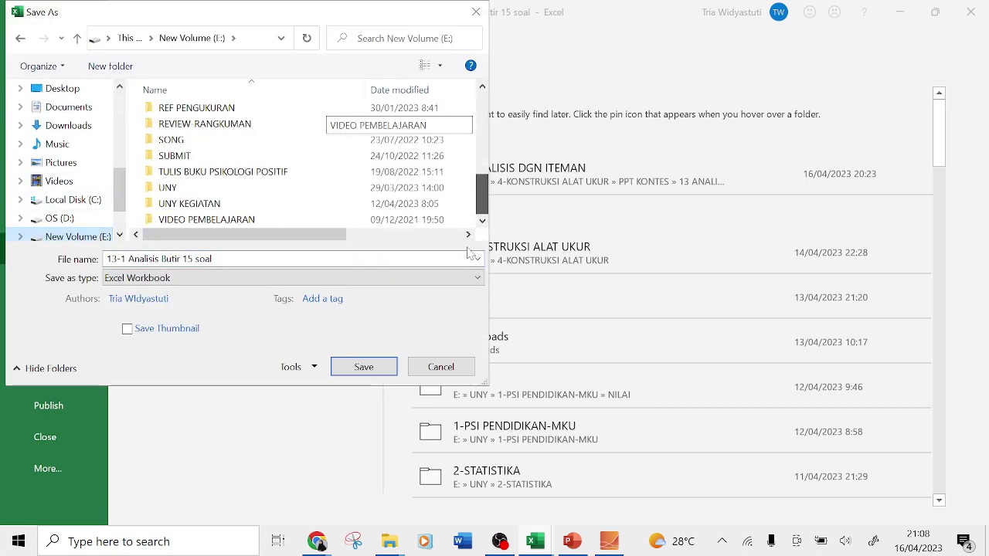
pyautogui.click(263, 278)
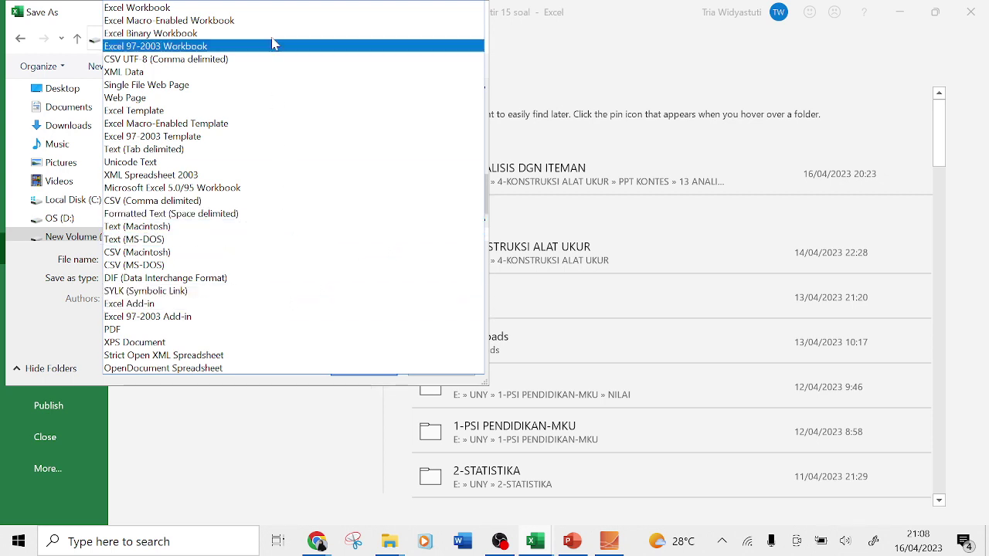
pyautogui.click(262, 153)
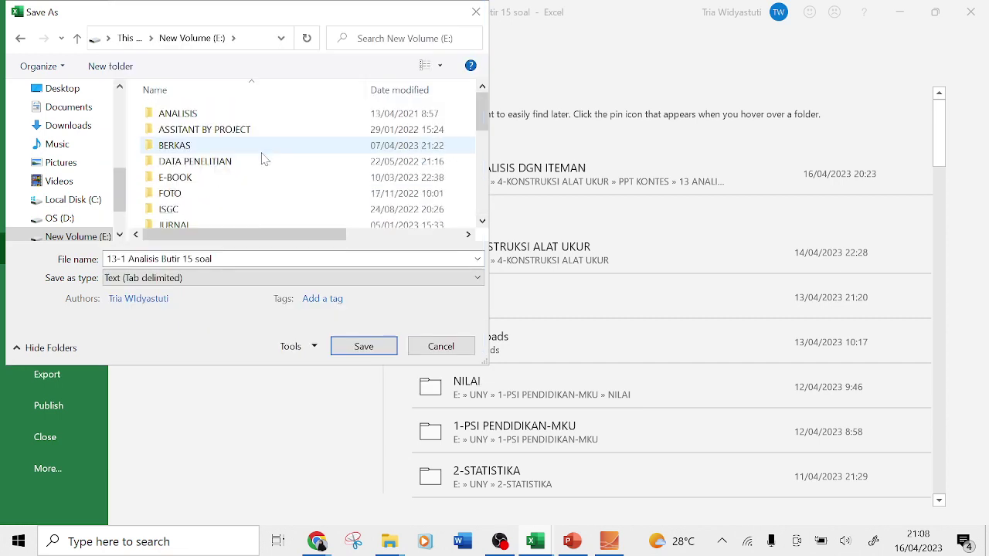
pyautogui.click(364, 346)
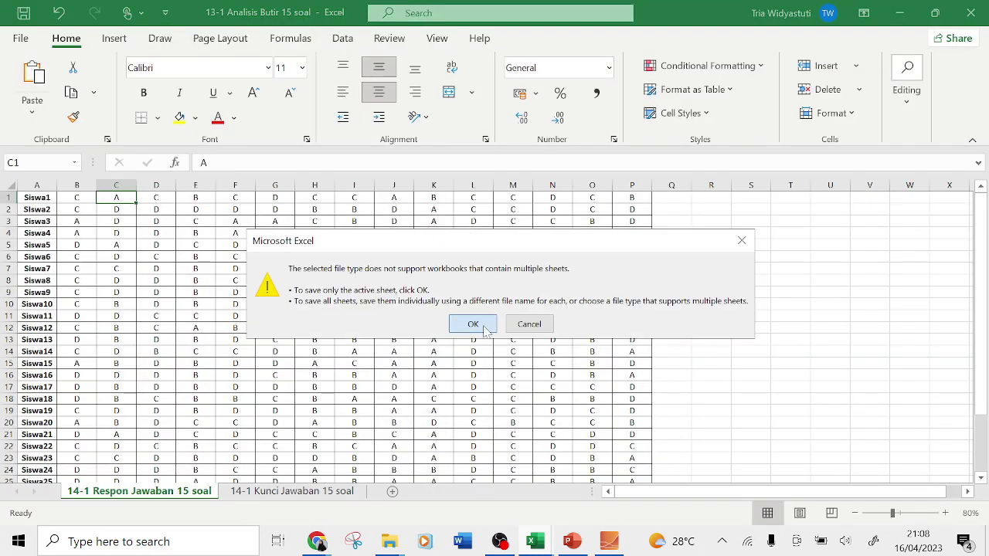
pyautogui.click(472, 324)
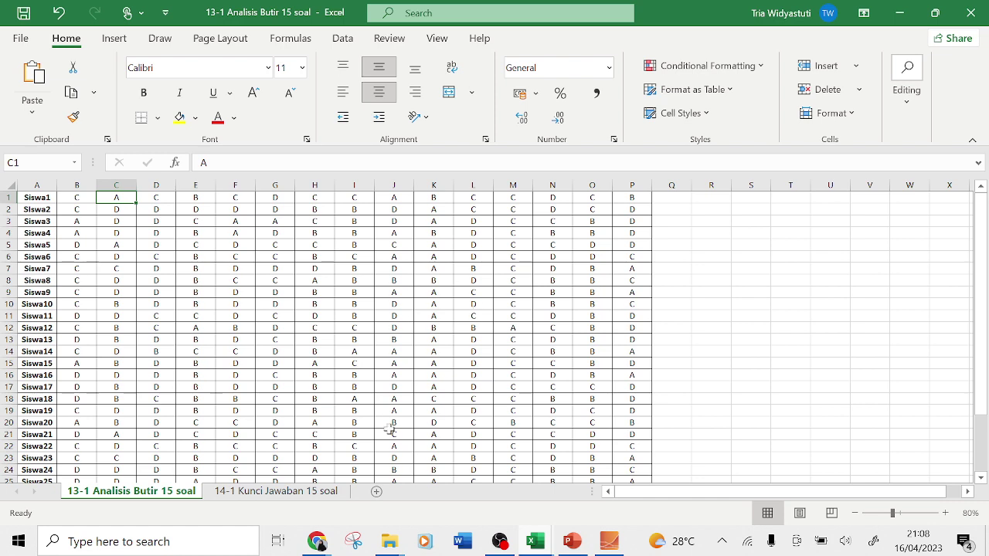
# - Switch to File Explorer and open the text file 13-1 Analisis Butir 15 soal from drive E
pyautogui.moveTo(392, 547)
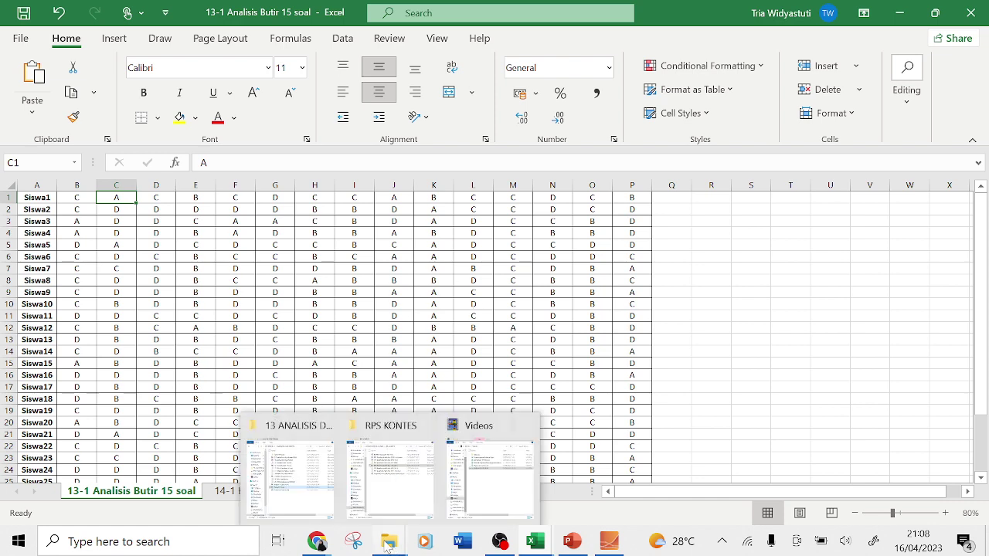
pyautogui.click(346, 514)
pyautogui.click(282, 428)
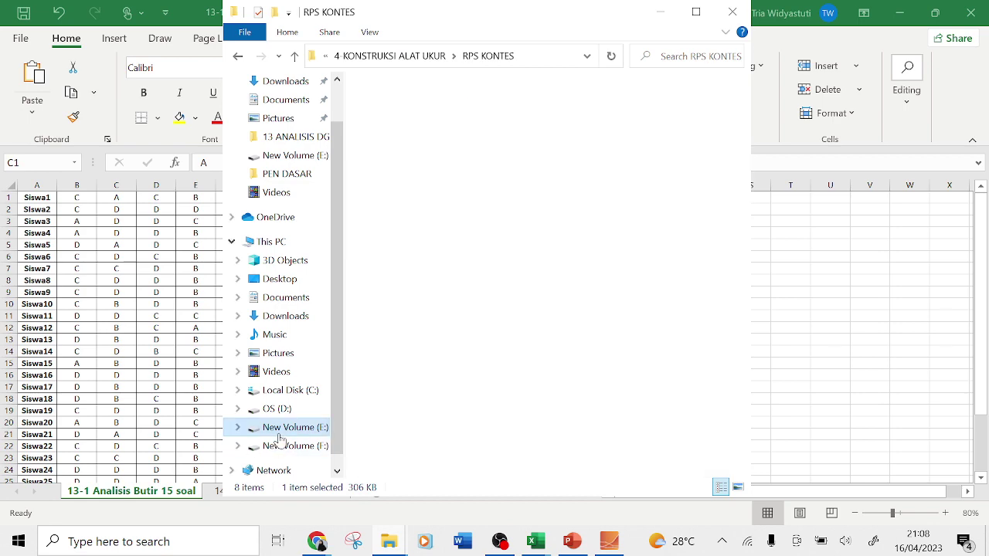
pyautogui.doubleClick(424, 415)
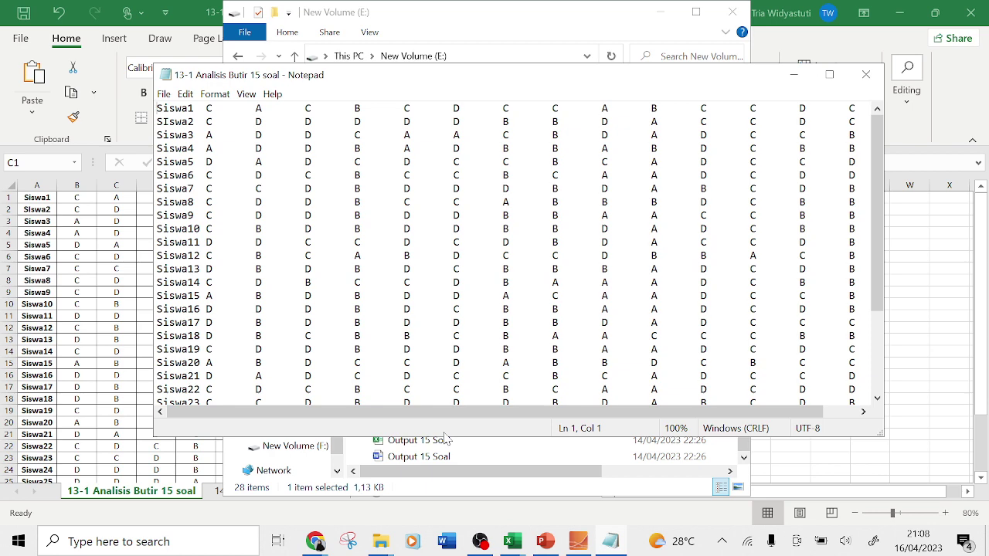
# - Select the three Output 15 Soal files in drive E
pyautogui.click(512, 56)
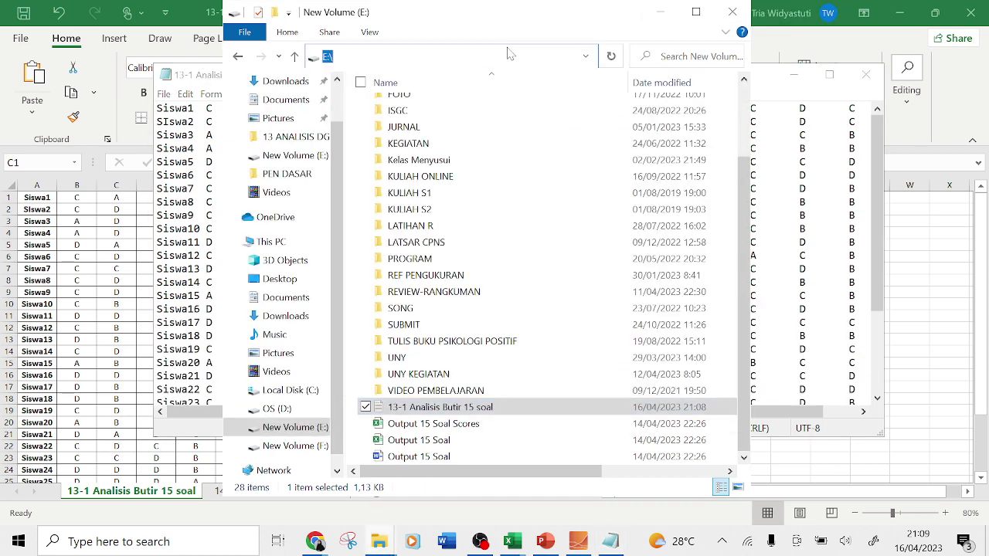
pyautogui.click(539, 425)
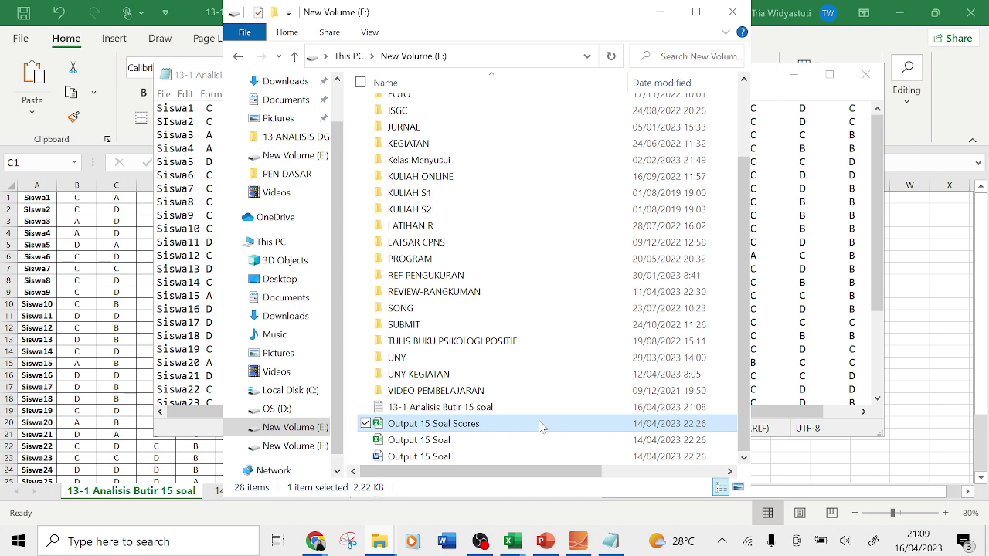
pyautogui.hotkey('shift', 'Down')
pyautogui.hotkey('shift', 'Down')
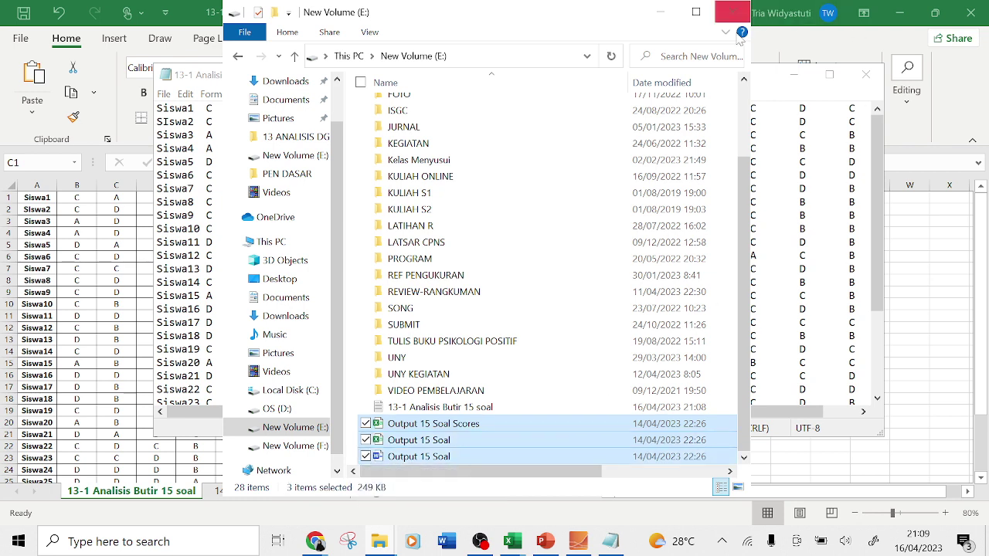
# - Return to Notepad and maximize its window to examine the complete data matrix of student answers
pyautogui.click(770, 85)
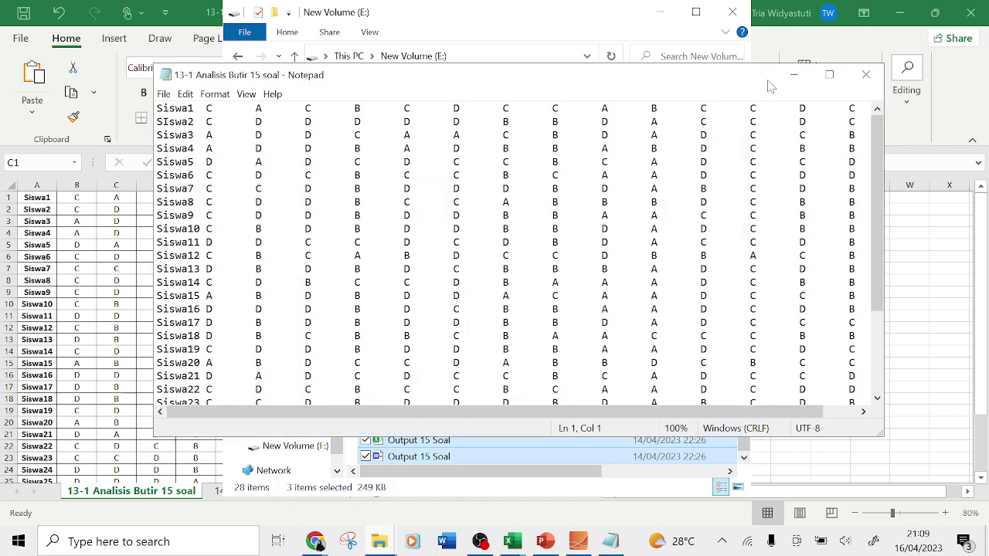
pyautogui.click(829, 74)
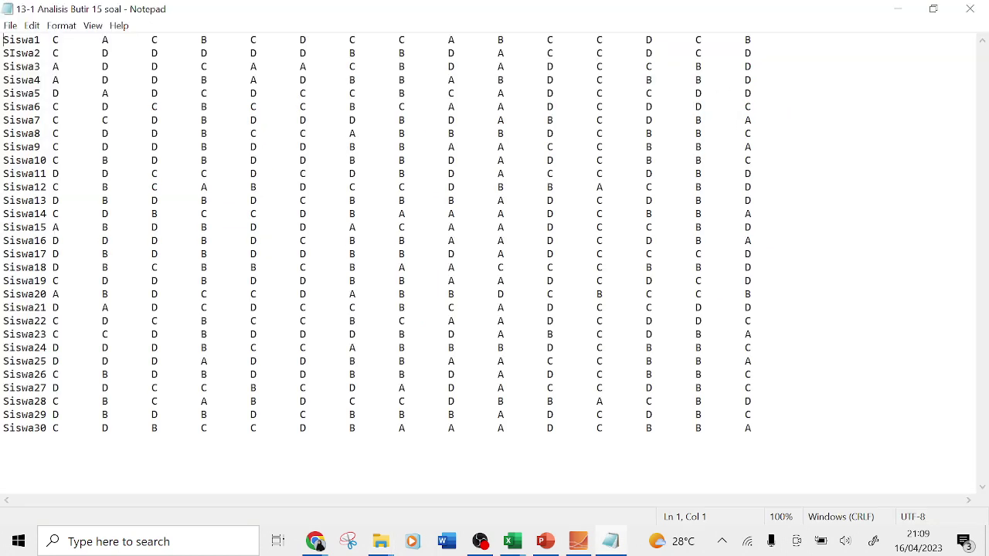
pyautogui.click(482, 543)
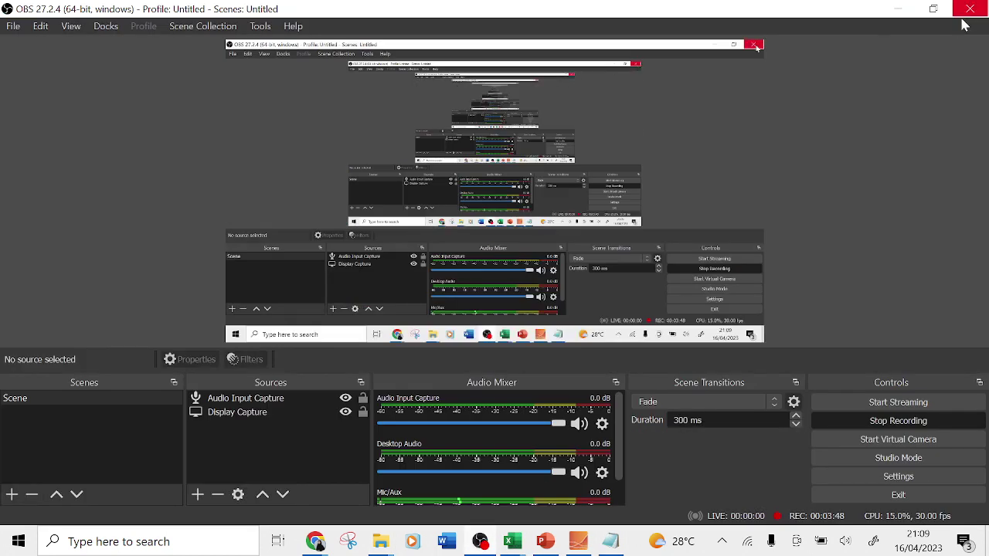
pyautogui.click(911, 10)
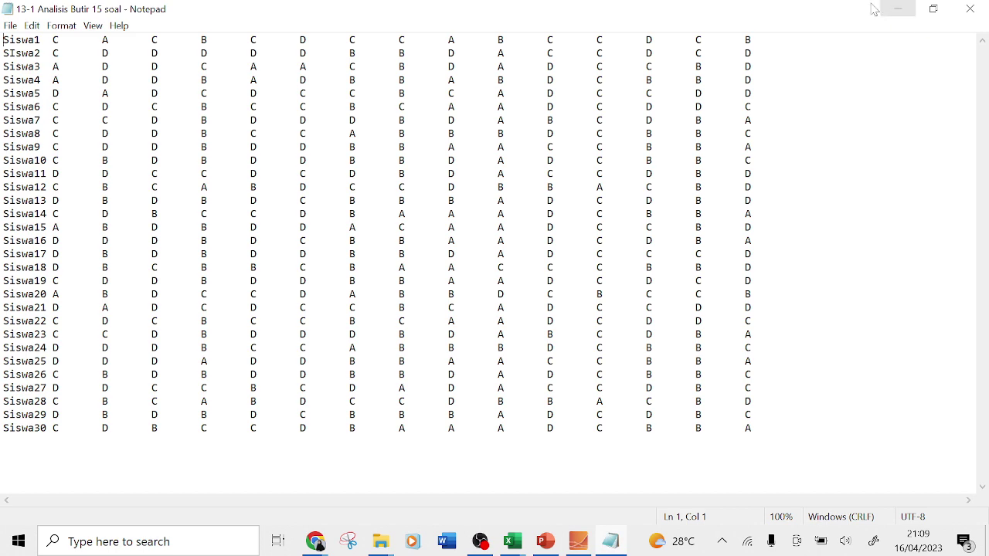
# - Switch back to the Excel workbook and show the item key data on the 14-1 Kunci Jawaban 15 soal sheet
pyautogui.click(578, 542)
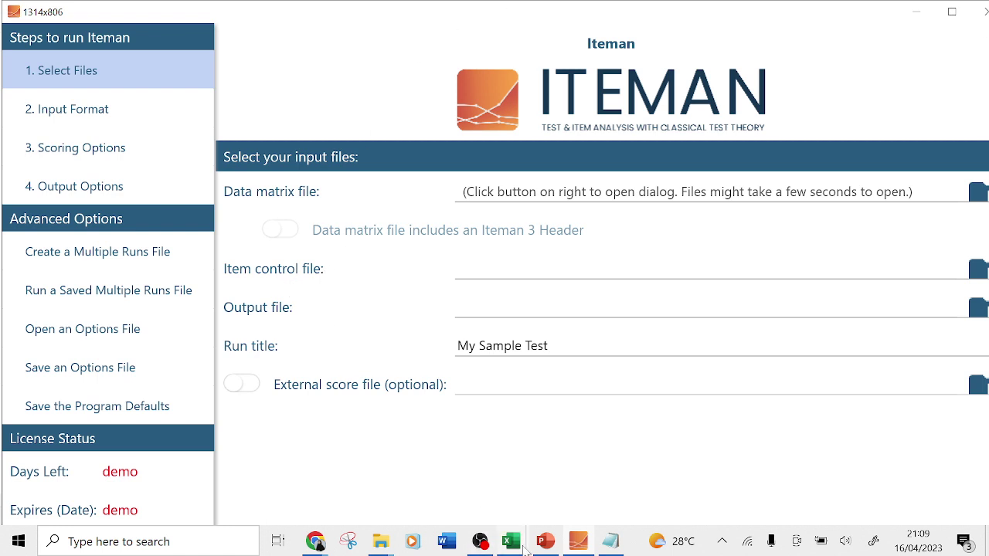
pyautogui.moveTo(512, 540)
pyautogui.click(470, 495)
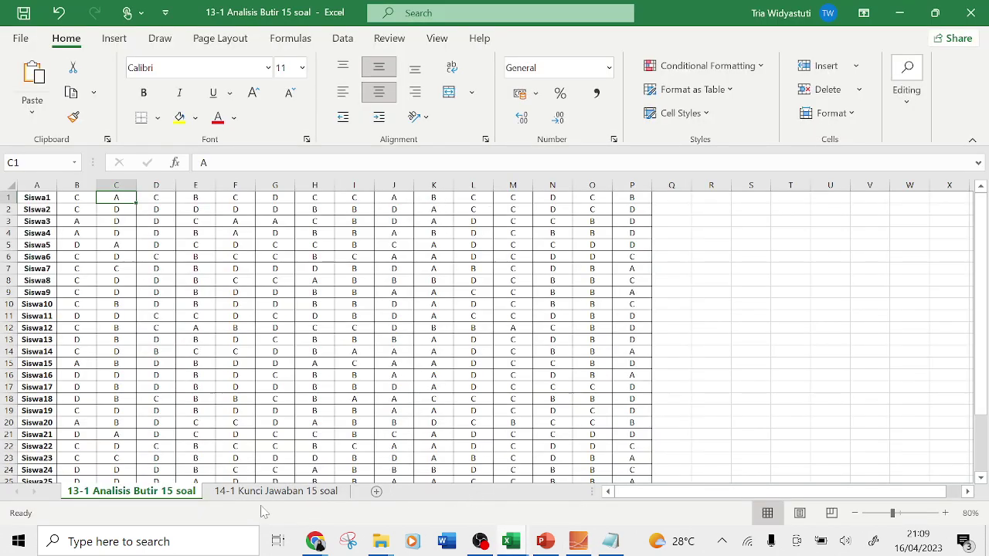
pyautogui.click(267, 494)
pyautogui.click(318, 319)
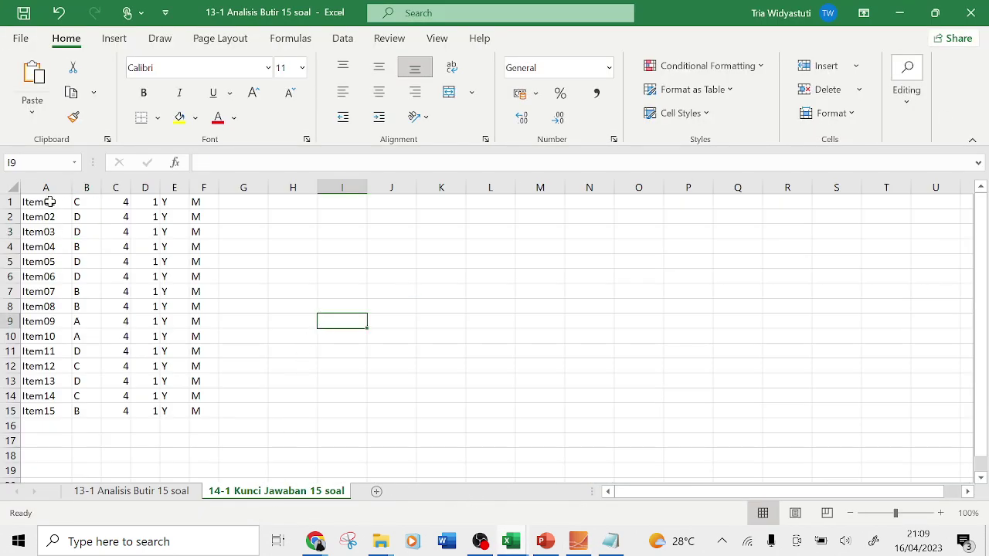
# - Switch to the PowerPoint presentation and show slide 13, Membuat Item Control File, to examine the six-column layout
pyautogui.click(545, 542)
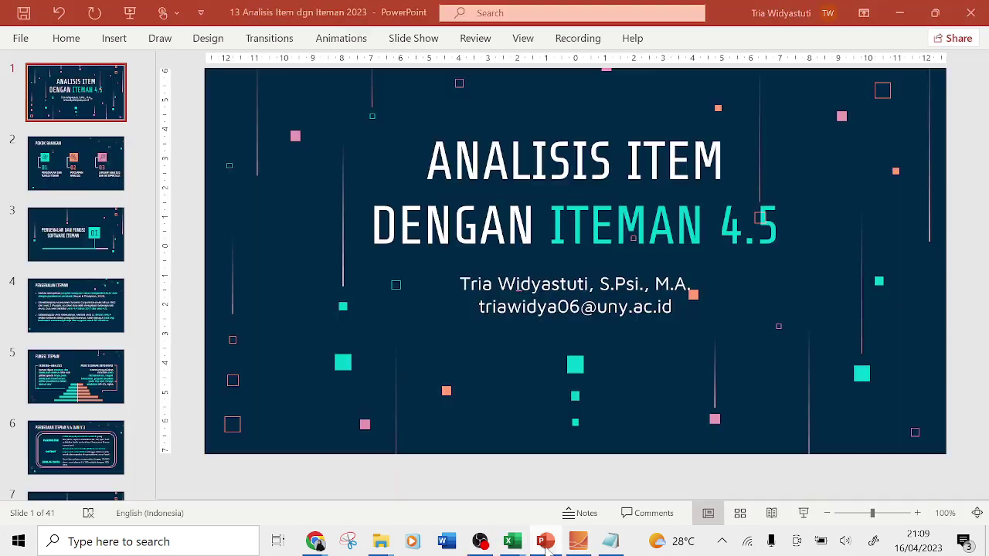
pyautogui.moveTo(146, 100); pyautogui.dragTo(132, 178)
pyautogui.scroll(-3, 131, 178)
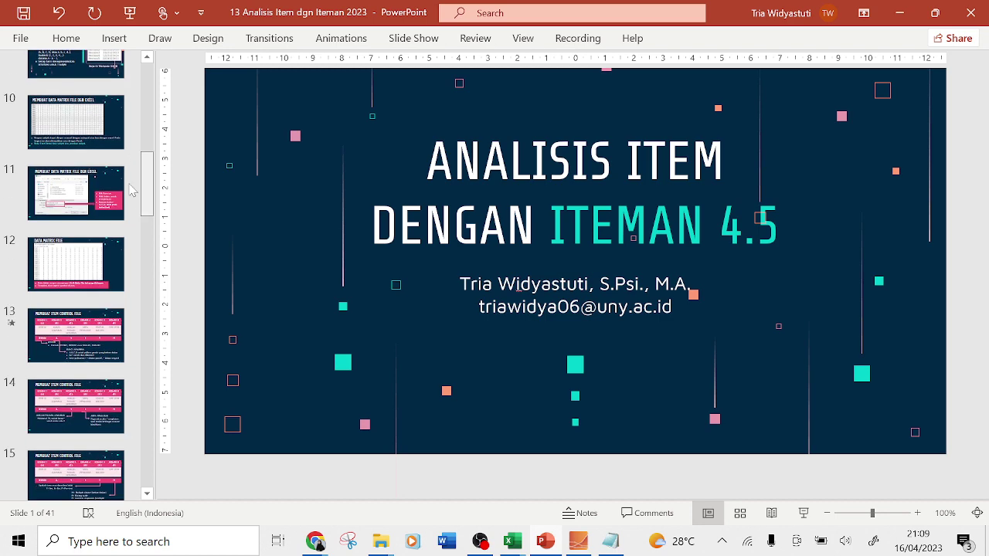
pyautogui.click(99, 234)
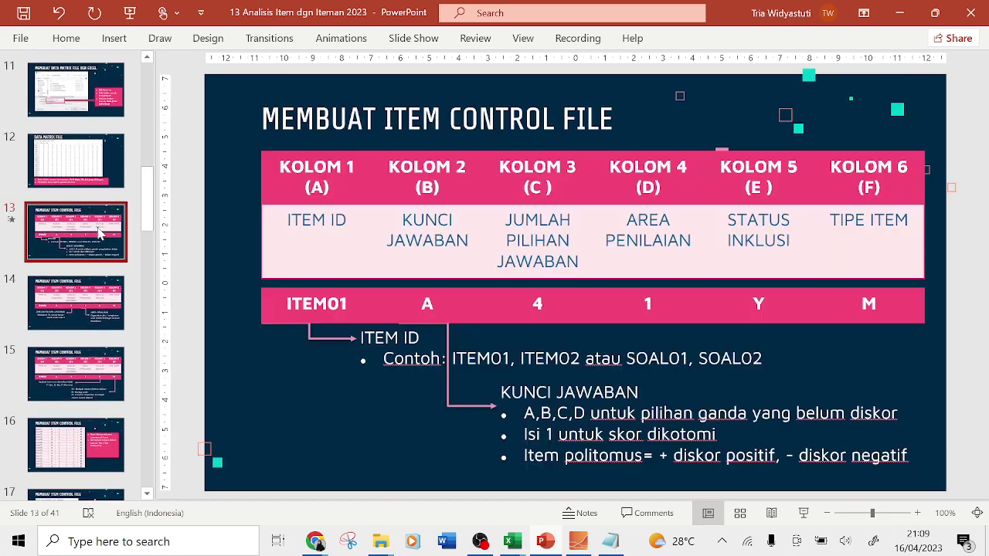
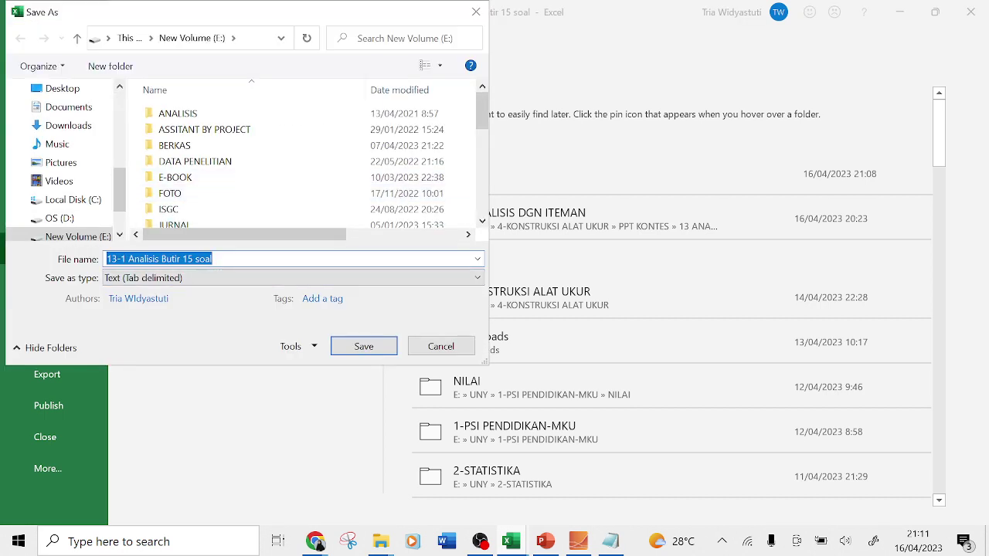
# - Save only the active answer key sheet to drive E as a Text (Tab delimited) file named 13-1 Kunci jawaban 15 soal
pyautogui.moveTo(128, 259); pyautogui.dragTo(181, 259)
pyautogui.write('Kunci jawa ban')
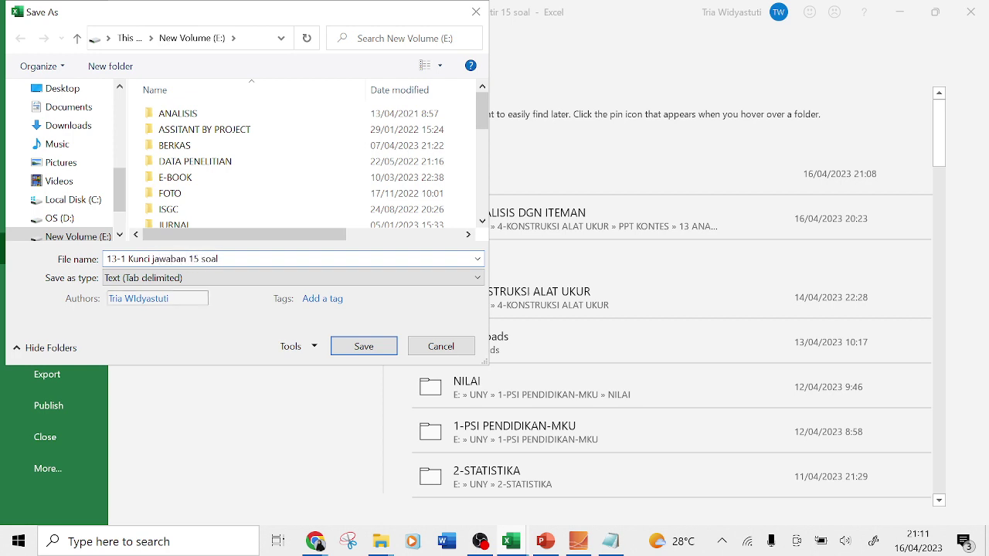
pyautogui.click(186, 278)
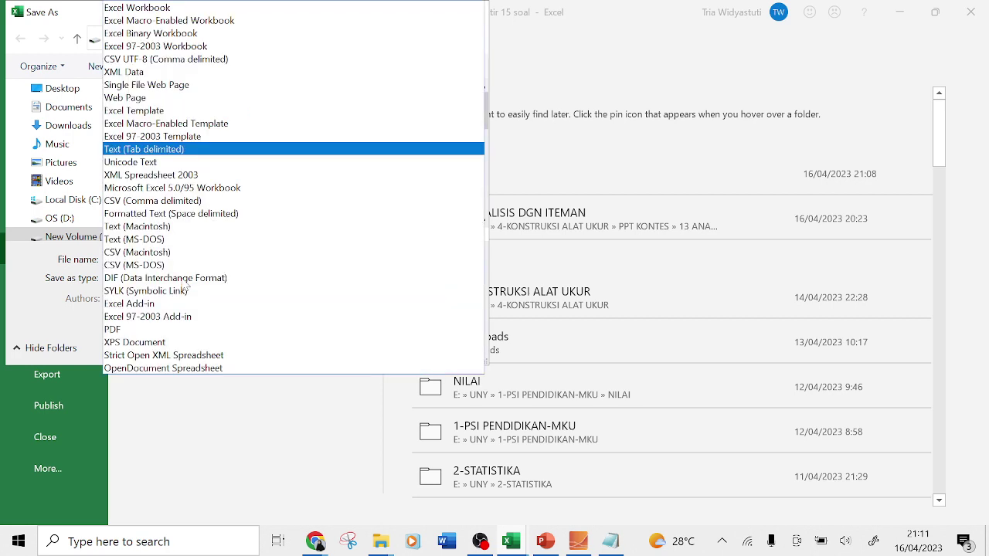
pyautogui.click(222, 150)
pyautogui.click(354, 347)
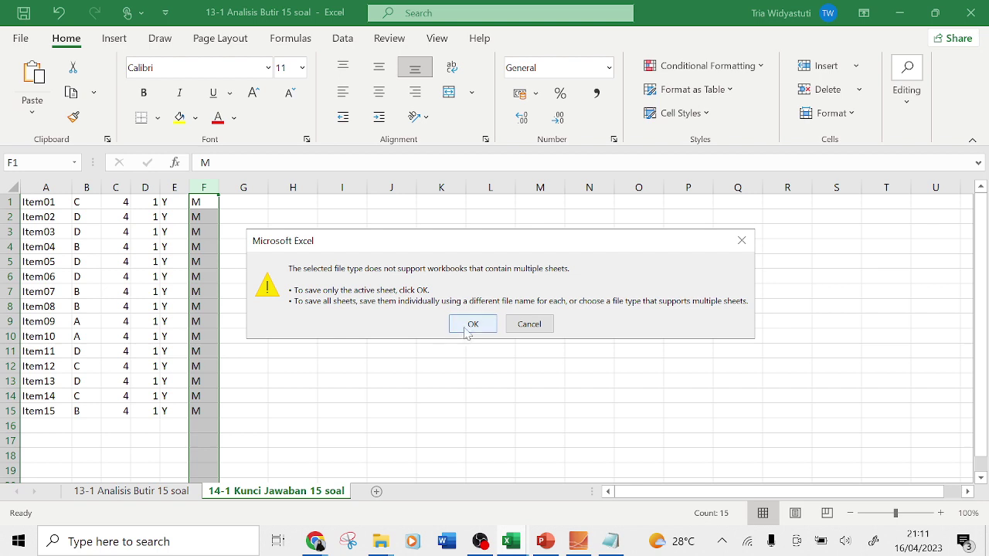
pyautogui.click(468, 323)
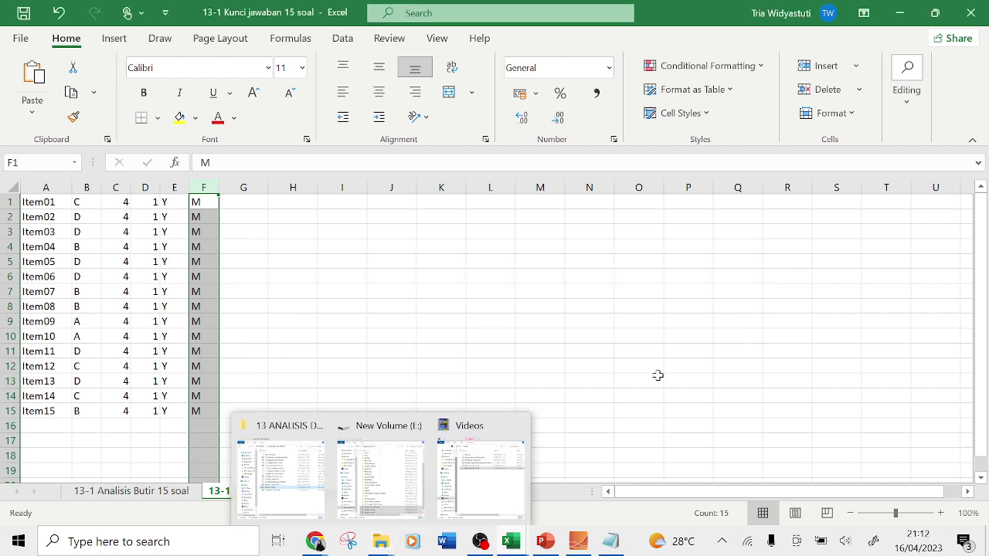
# - Check drive E in File Explorer for the text file 13-1 Kunci jawaban 15 soal, select it, and return to Excel
pyautogui.click(386, 546)
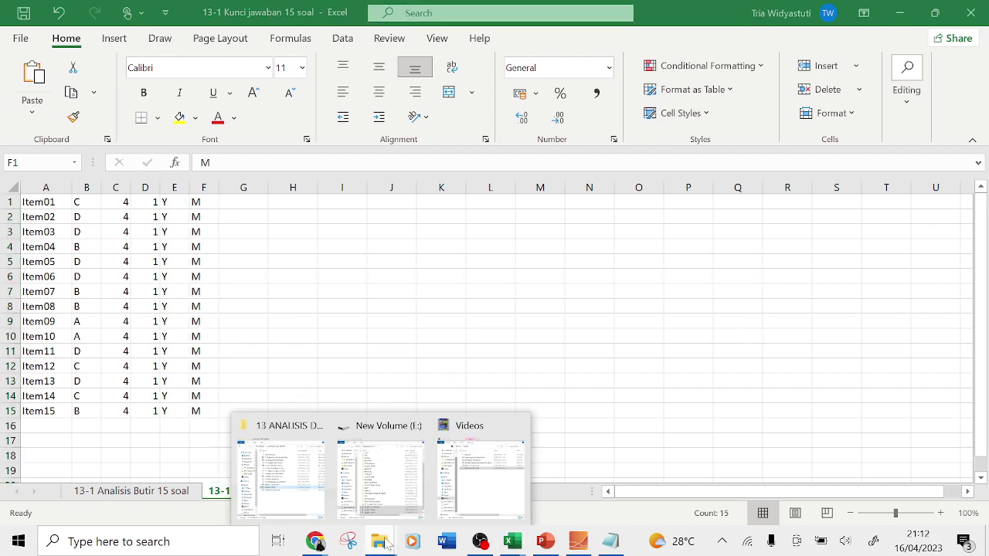
pyautogui.click(381, 491)
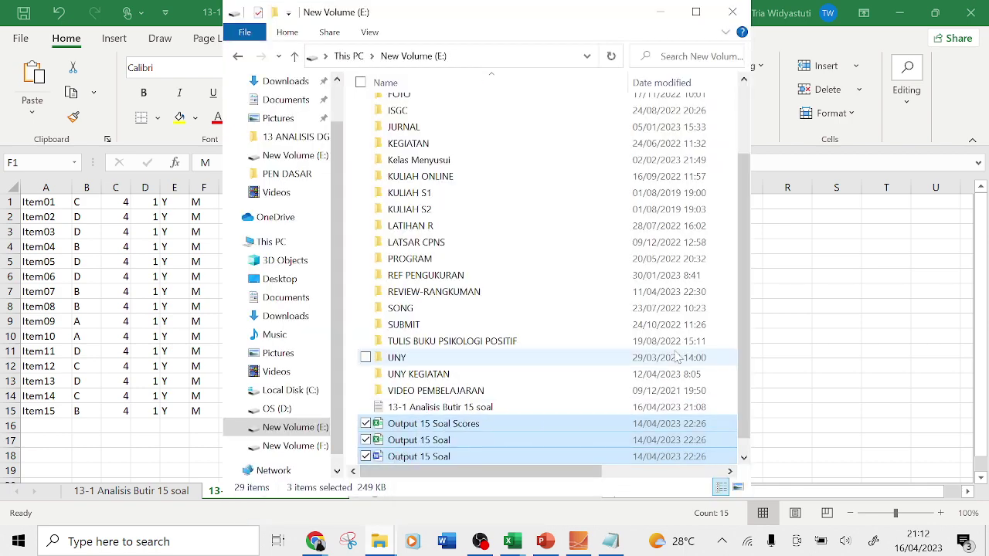
pyautogui.scroll(-1, 741, 343)
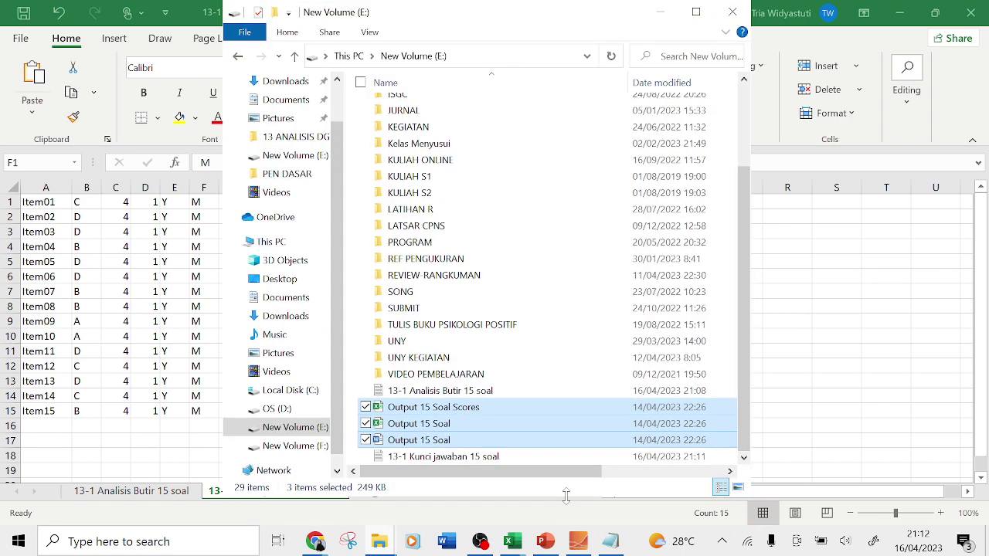
pyautogui.click(497, 459)
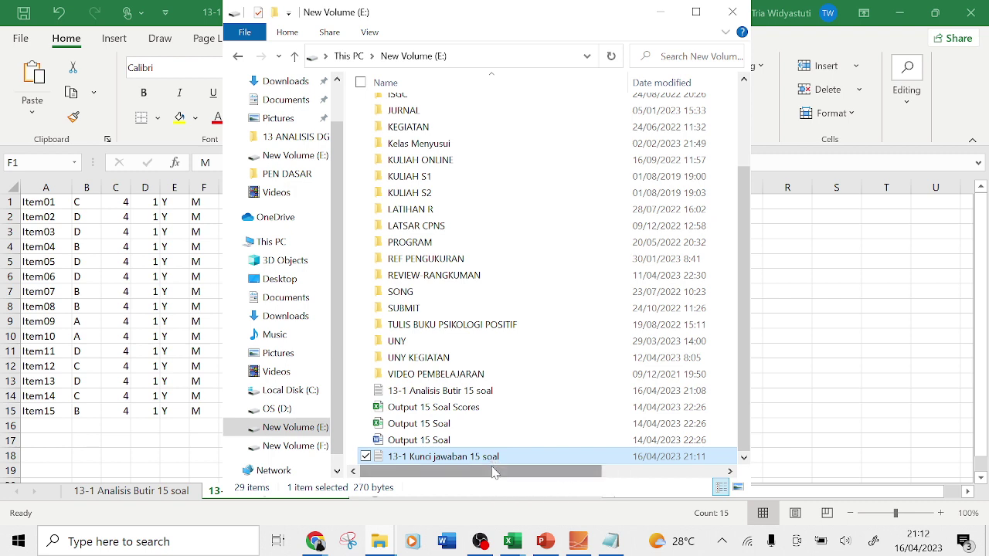
pyautogui.click(799, 362)
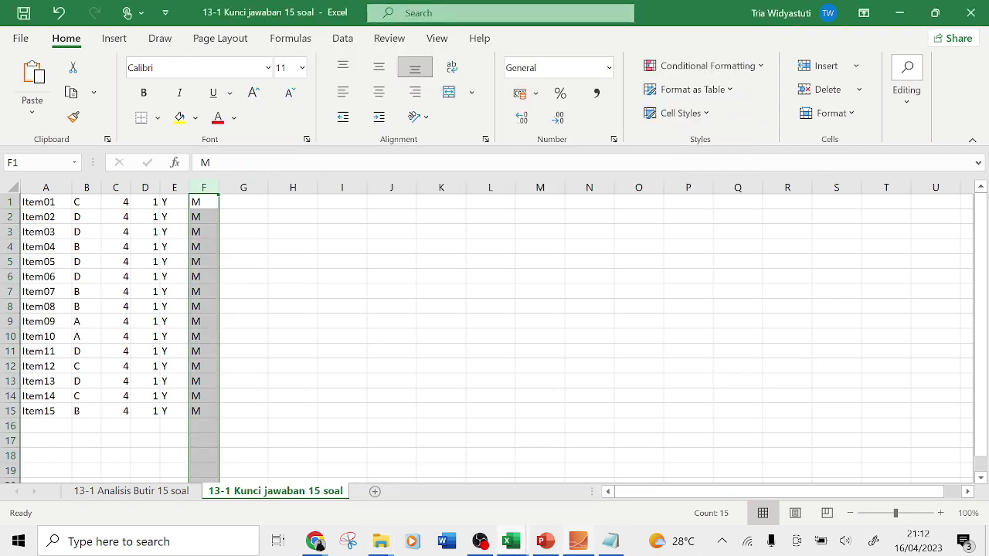
# - Switch to Iteman and load 13-1 Analisis Butir 15 soal from drive E as the data matrix file, listing all file types
pyautogui.click(587, 552)
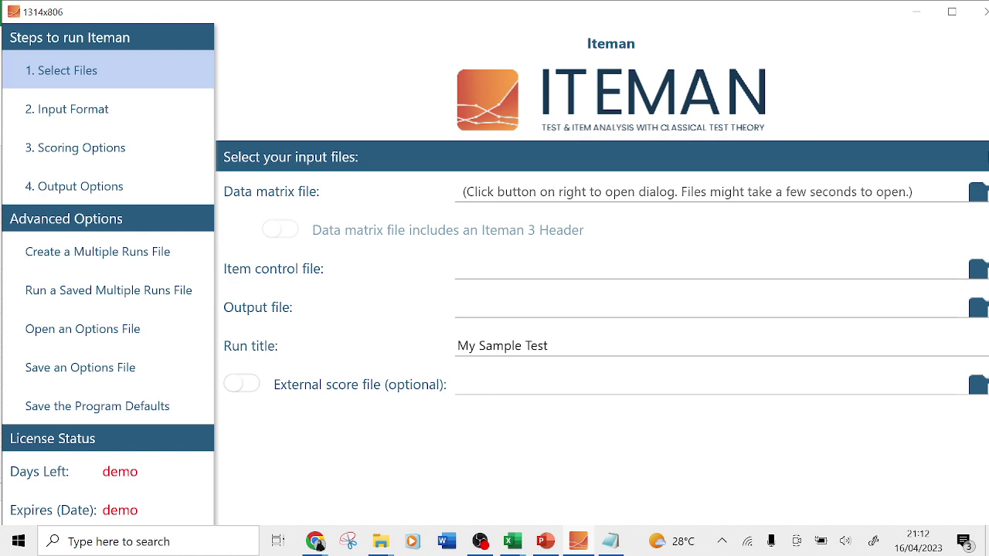
pyautogui.click(975, 193)
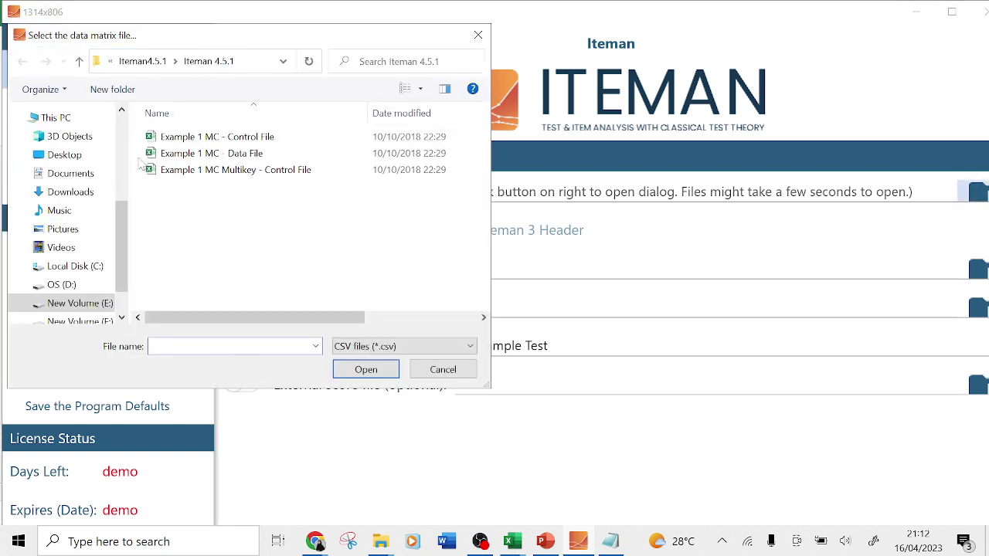
pyautogui.click(106, 304)
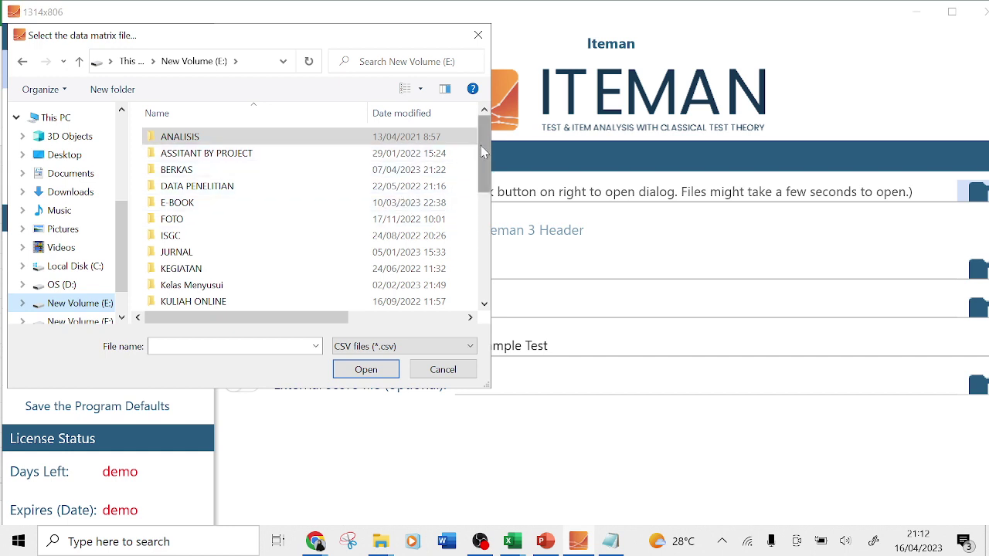
pyautogui.scroll(-5, 332, 147)
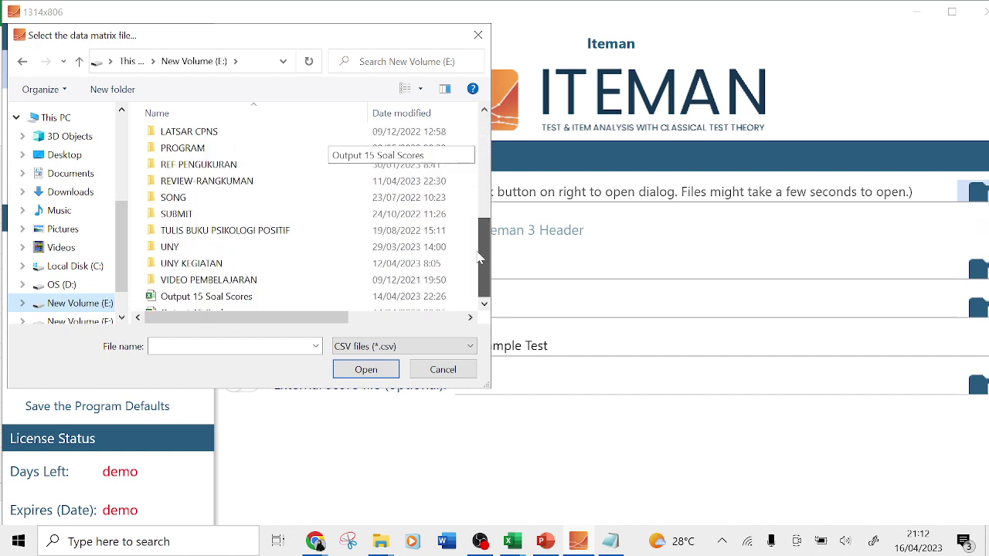
pyautogui.click(424, 349)
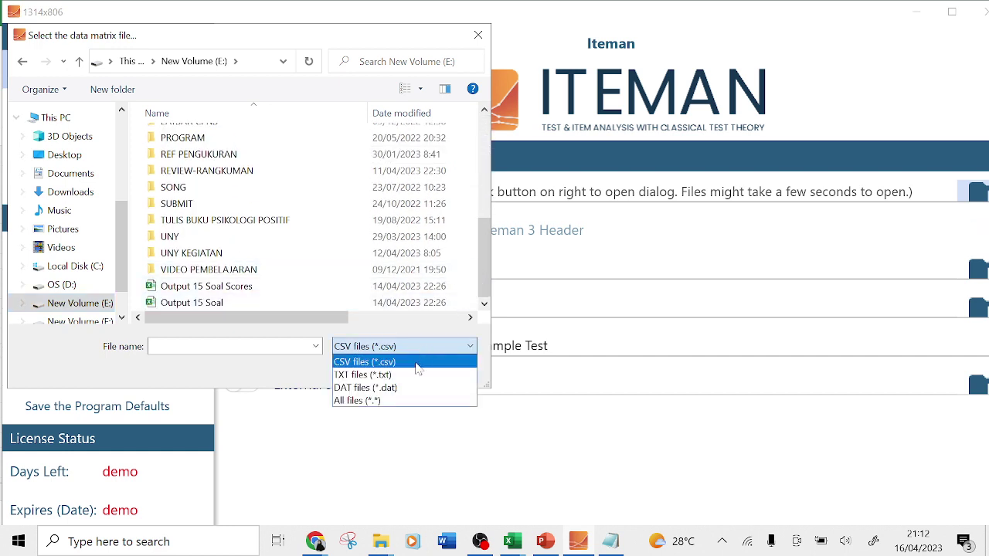
pyautogui.click(405, 400)
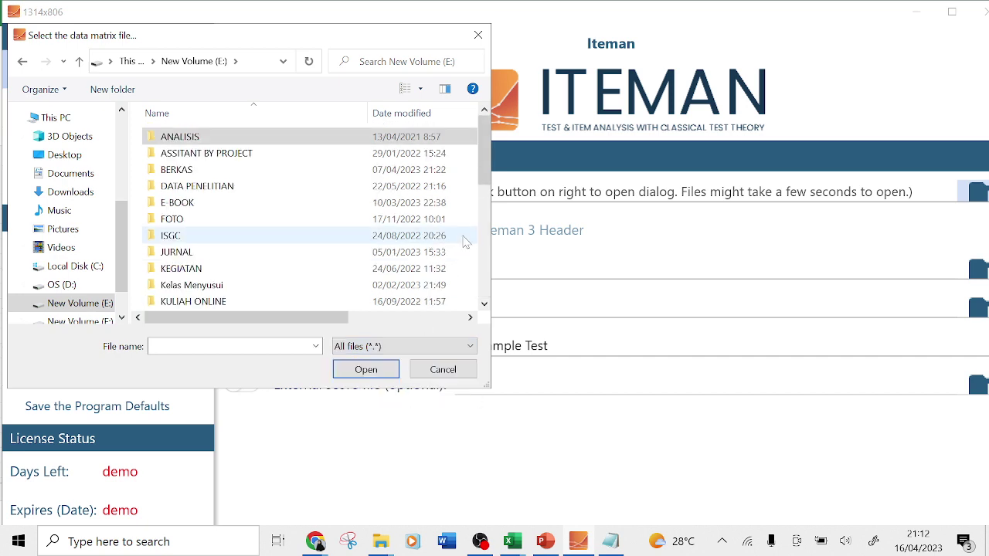
pyautogui.moveTo(487, 185); pyautogui.dragTo(492, 309)
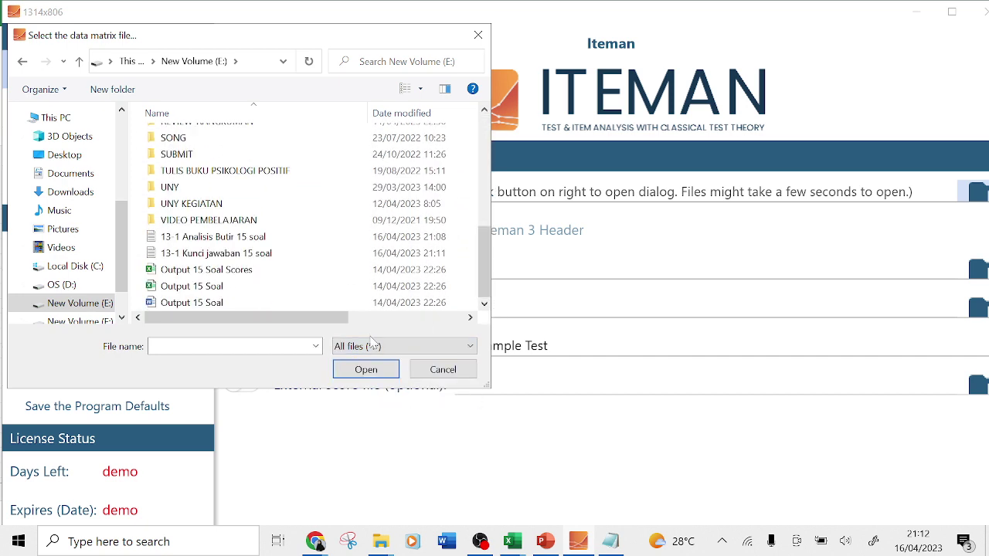
pyautogui.click(346, 347)
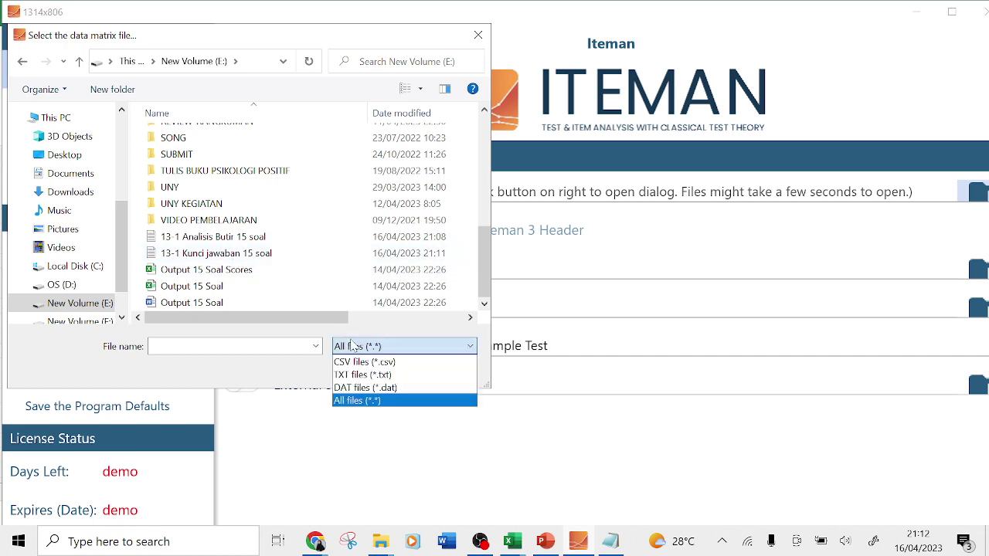
pyautogui.click(365, 400)
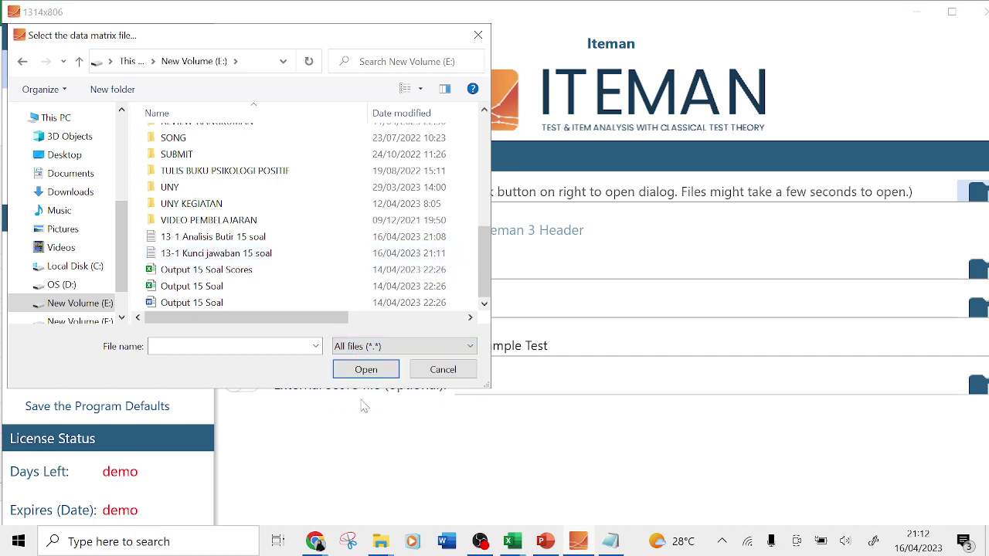
pyautogui.click(289, 241)
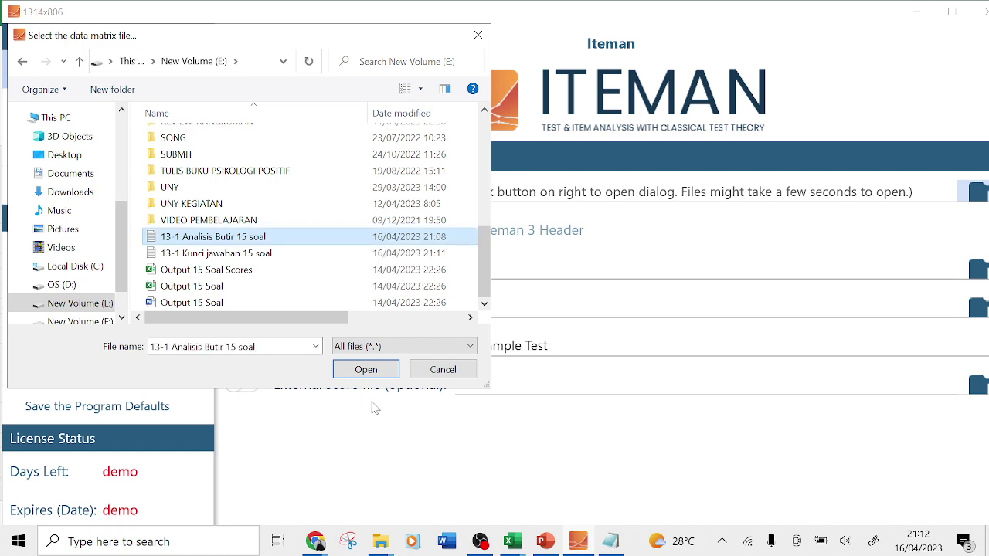
pyautogui.click(368, 375)
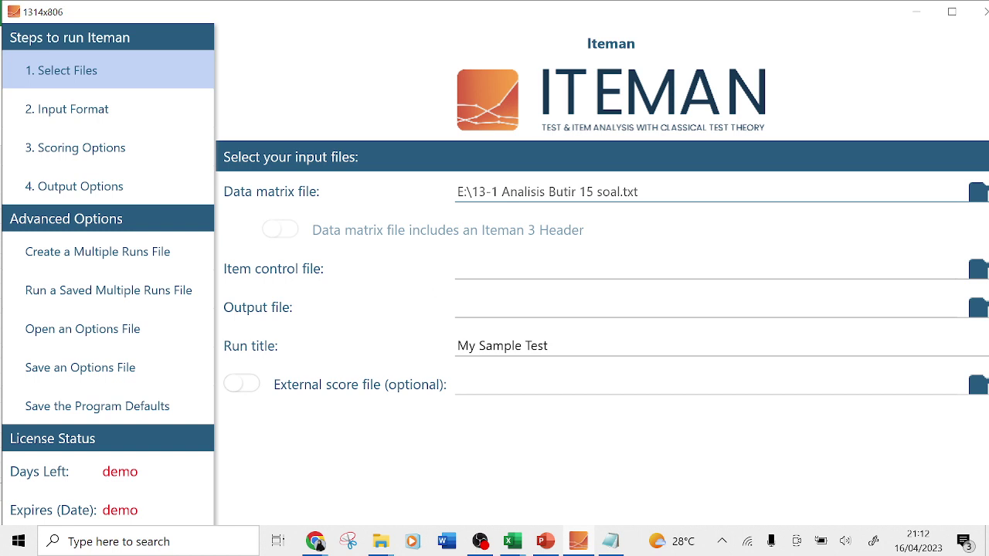
# - Load 13-1 Kunci jawaban 15 soal from drive E as the item control file, listing all file types
pyautogui.click(977, 268)
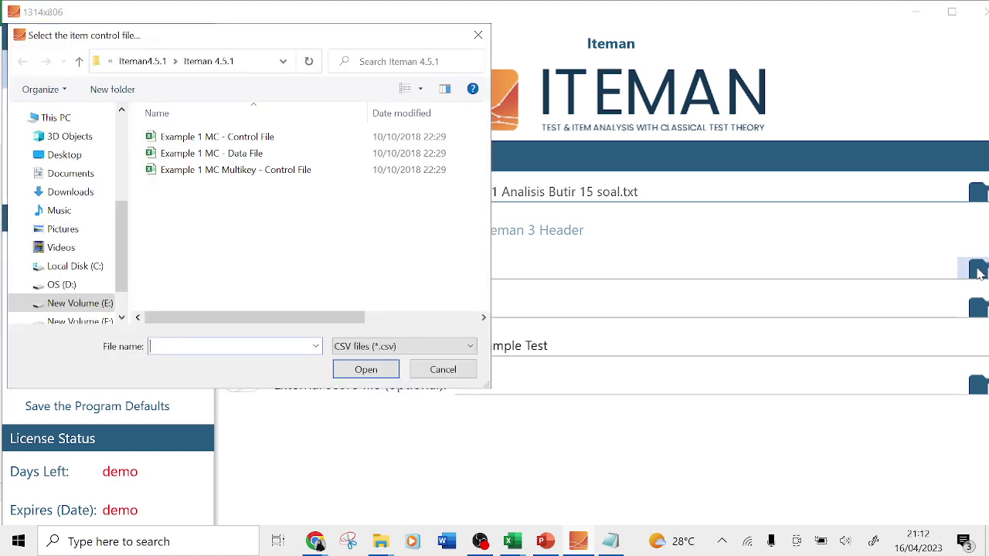
pyautogui.click(108, 303)
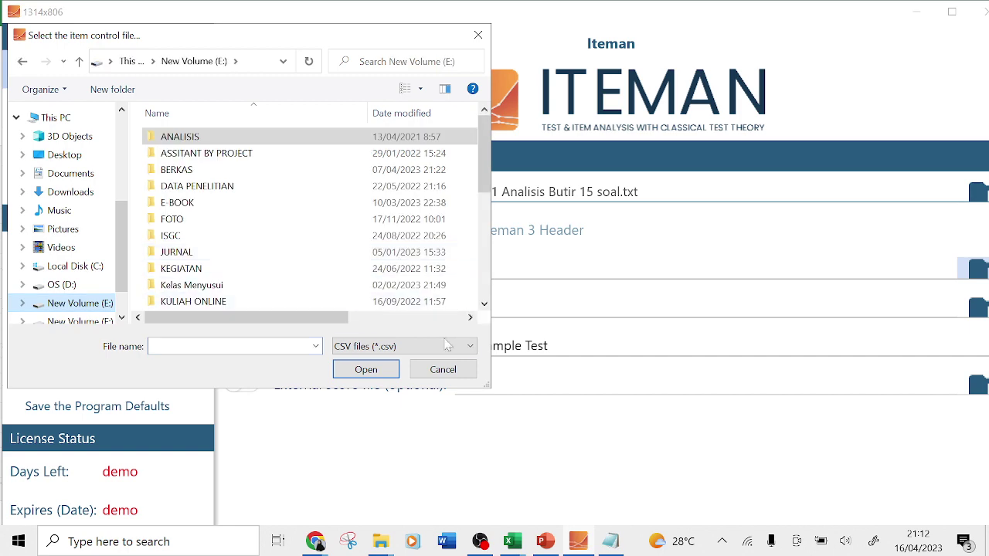
pyautogui.click(462, 346)
pyautogui.click(435, 387)
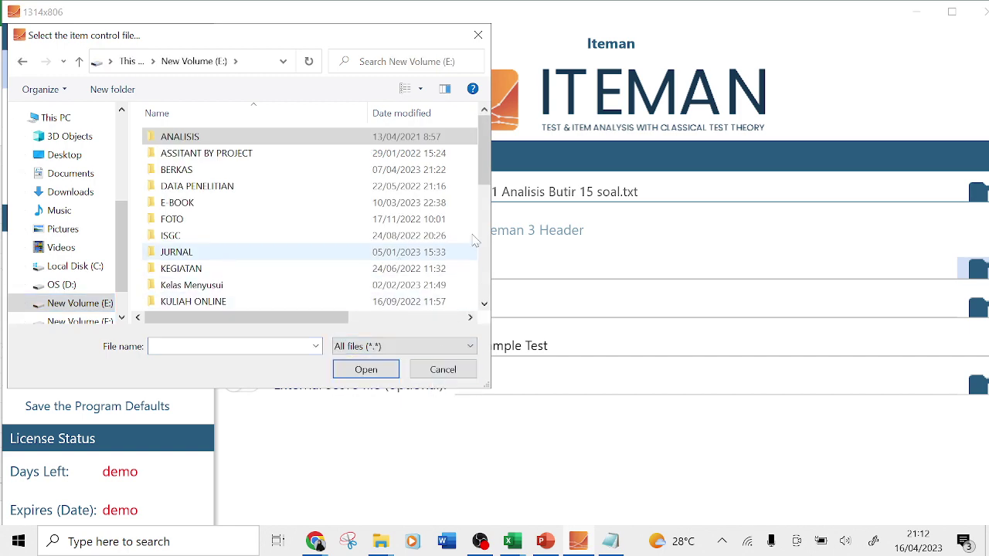
pyautogui.scroll(-7, 486, 276)
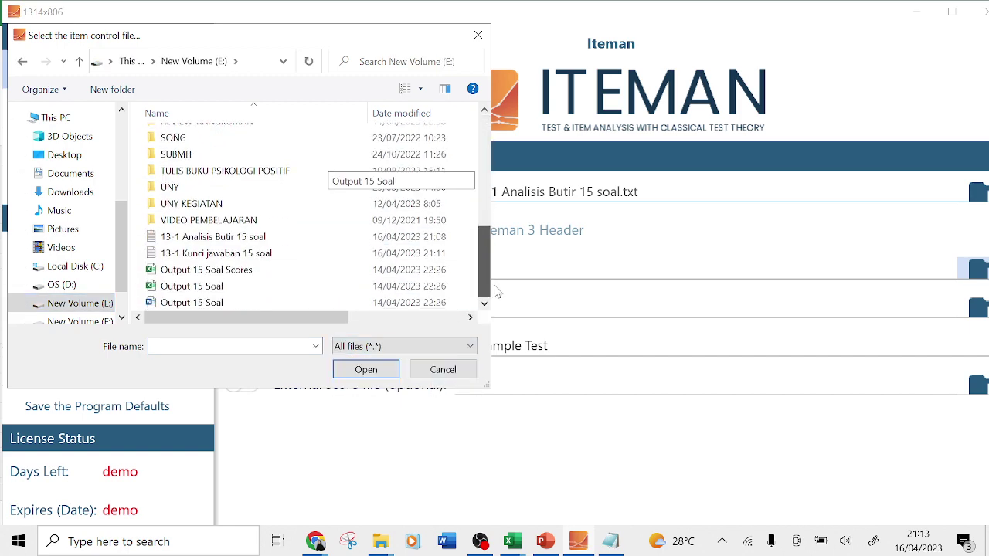
pyautogui.click(263, 253)
pyautogui.click(366, 370)
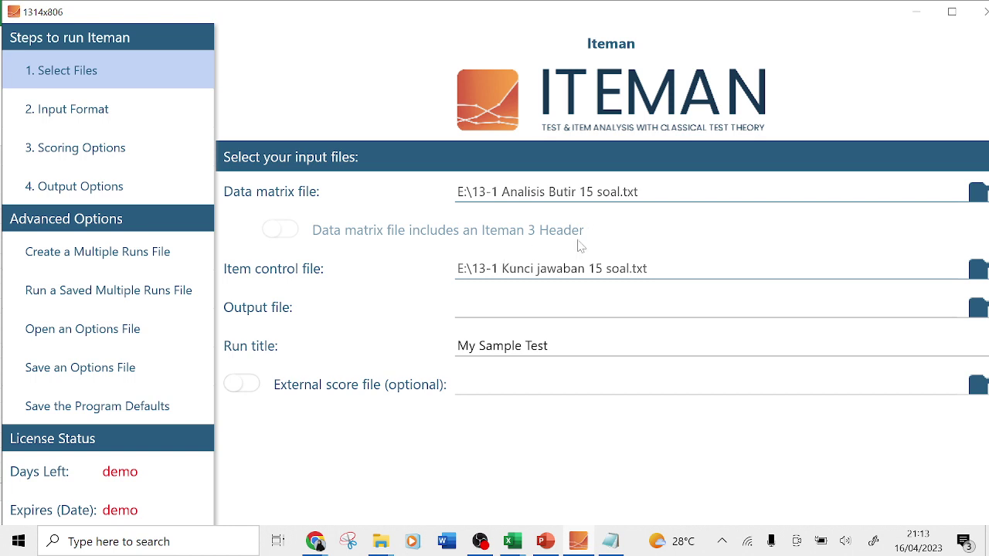
# - Set the output file to a DOCX file named Output 15 Soal on drive E
pyautogui.click(978, 307)
pyautogui.click(94, 278)
pyautogui.click(294, 309)
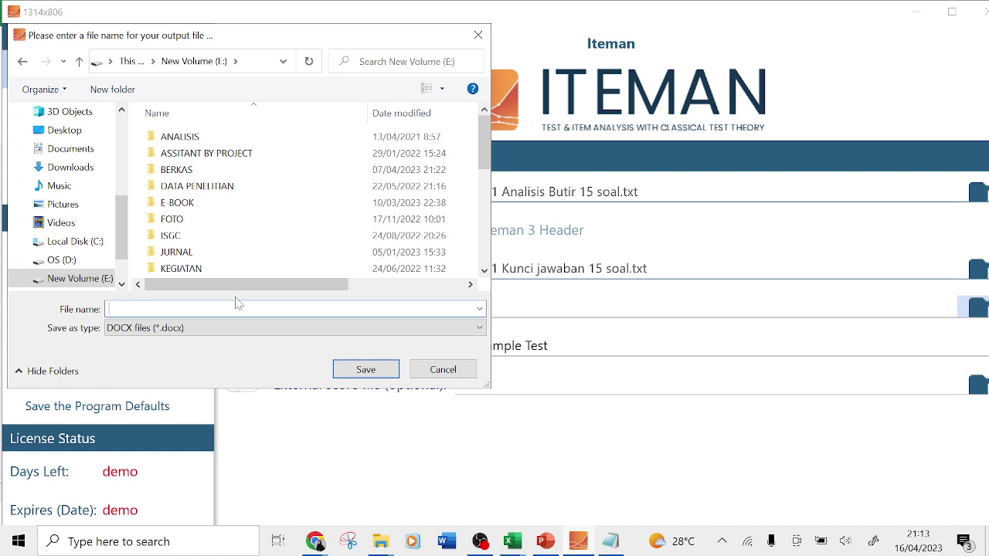
pyautogui.write('Anal')
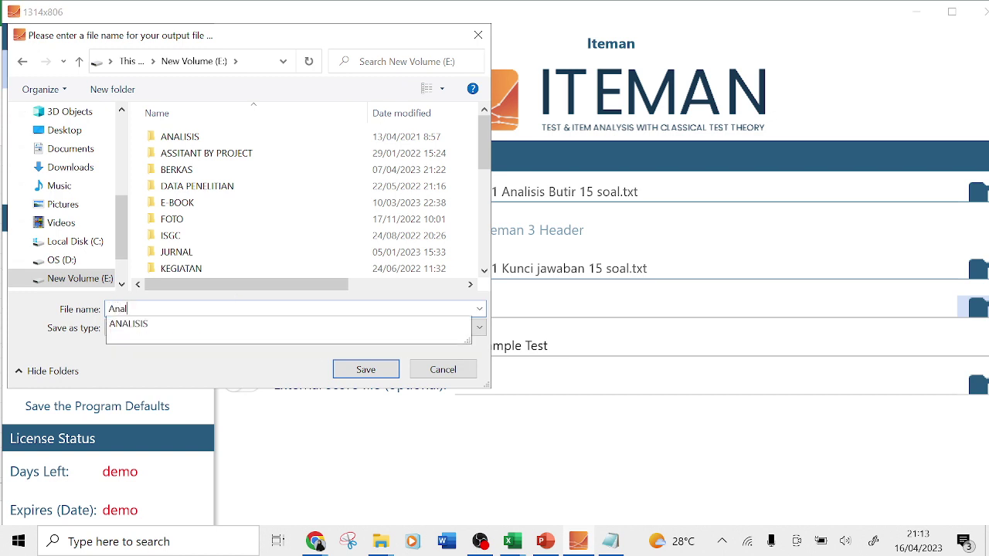
pyautogui.press('BackSpace')
pyautogui.press('BackSpace')
pyautogui.press('BackSpace')
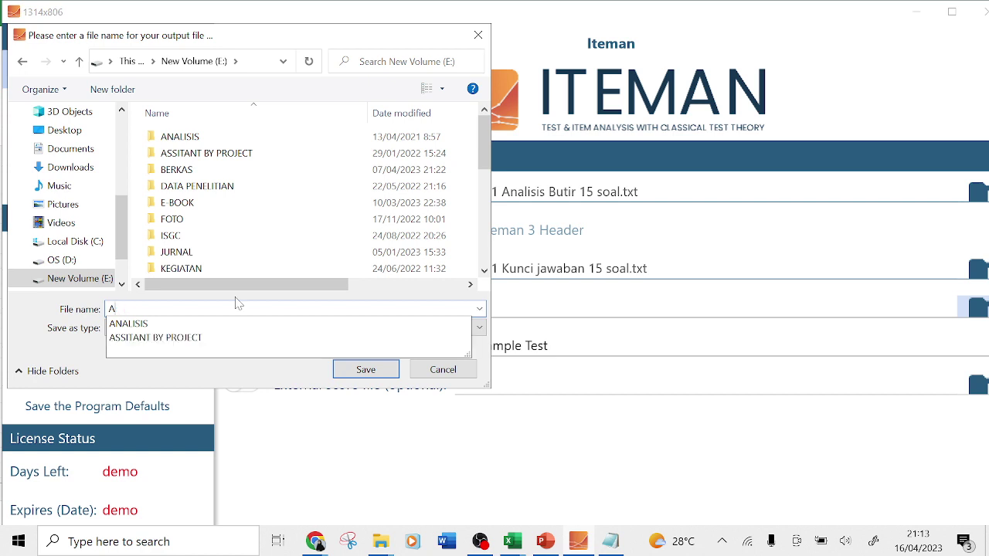
pyautogui.write('Output')
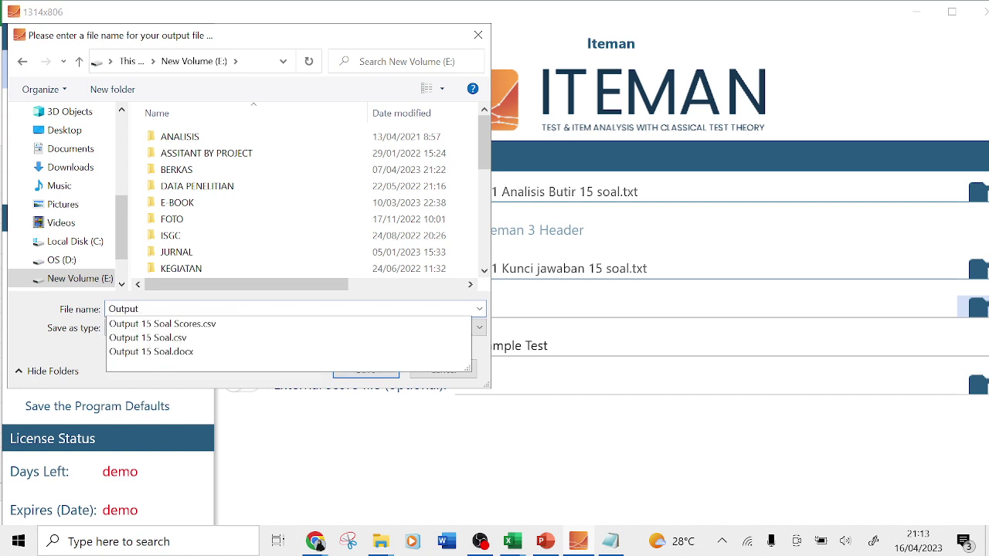
pyautogui.write(' 15 Soal')
pyautogui.press('Return')
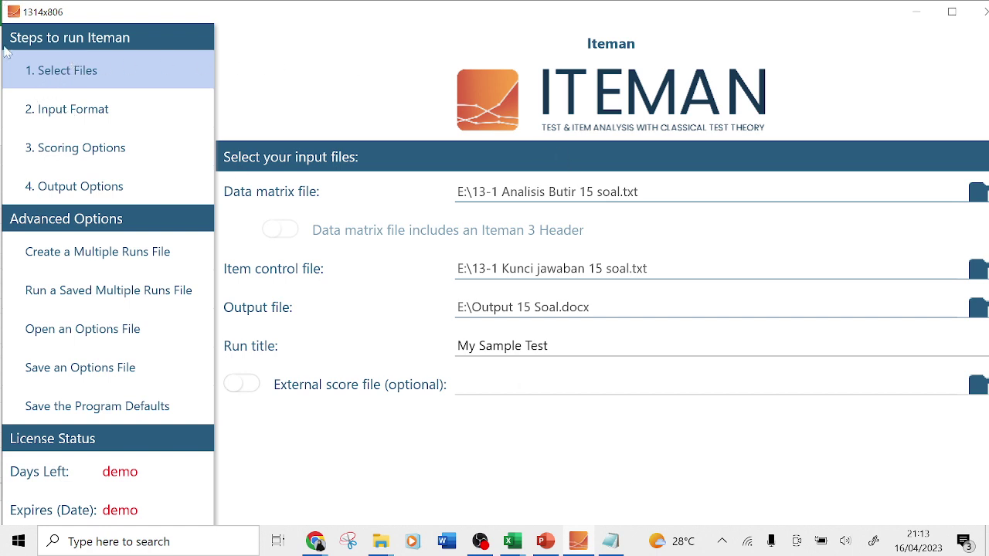
# - In the input format settings, set the data matrix file as tab-delimited and disable the Mantel-Haenszel differential item functioning test
pyautogui.click(69, 112)
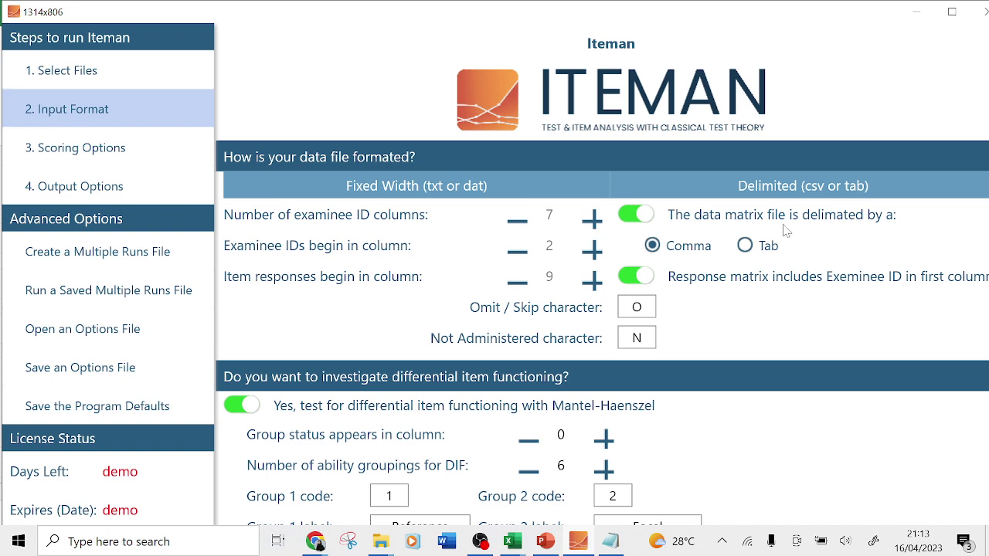
pyautogui.click(746, 245)
pyautogui.click(237, 407)
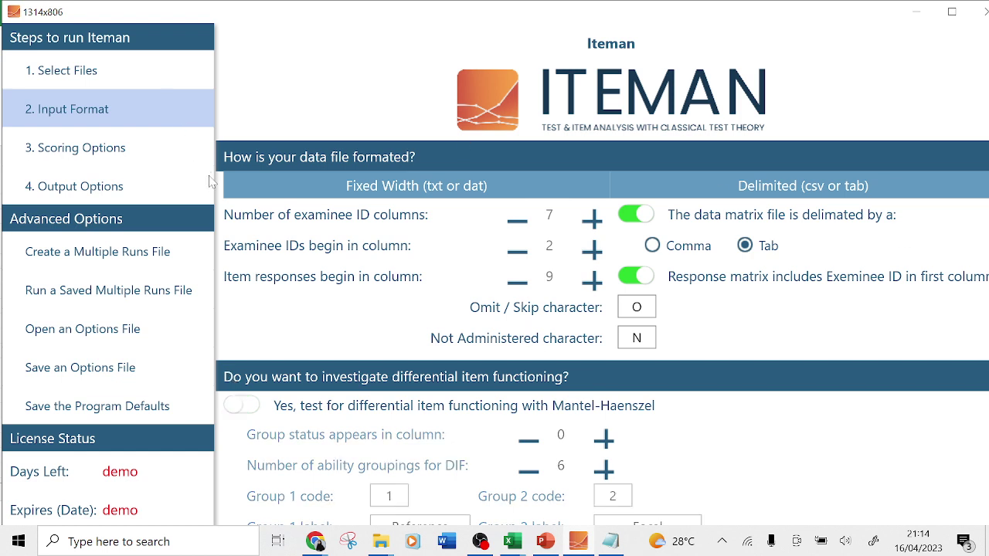
pyautogui.click(651, 220)
pyautogui.click(651, 219)
pyautogui.click(754, 246)
# - Review the scoring options and output options, and return to the file selection page
pyautogui.click(60, 158)
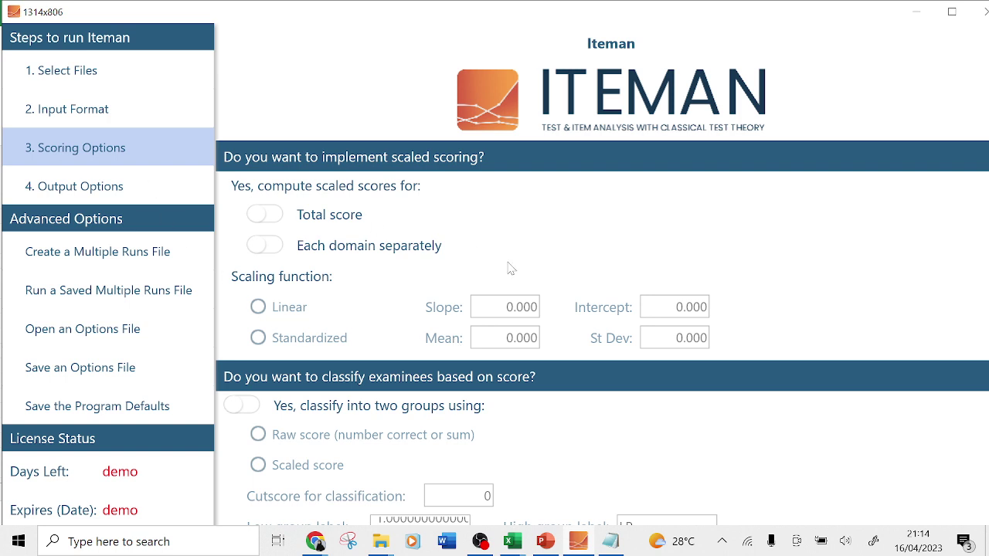
pyautogui.click(200, 199)
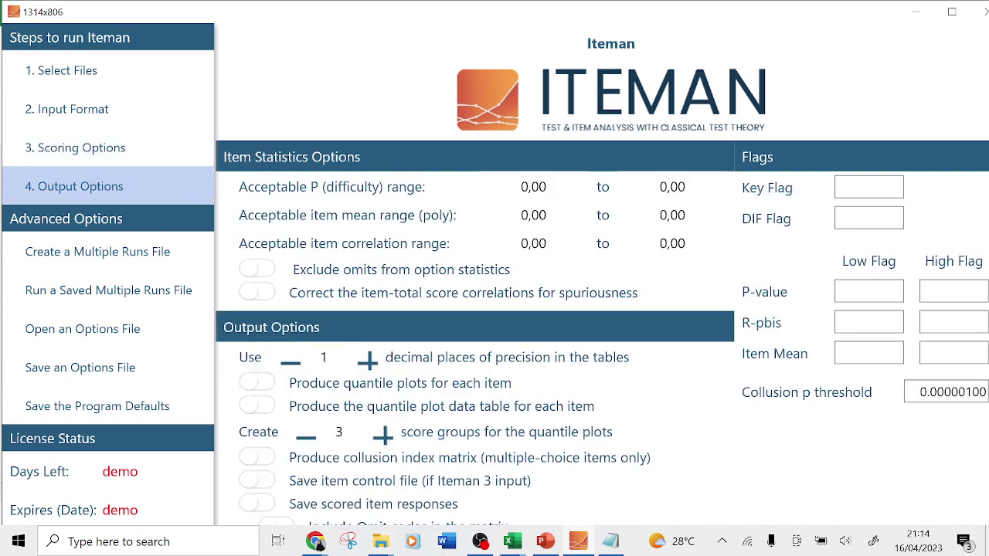
pyautogui.click(137, 82)
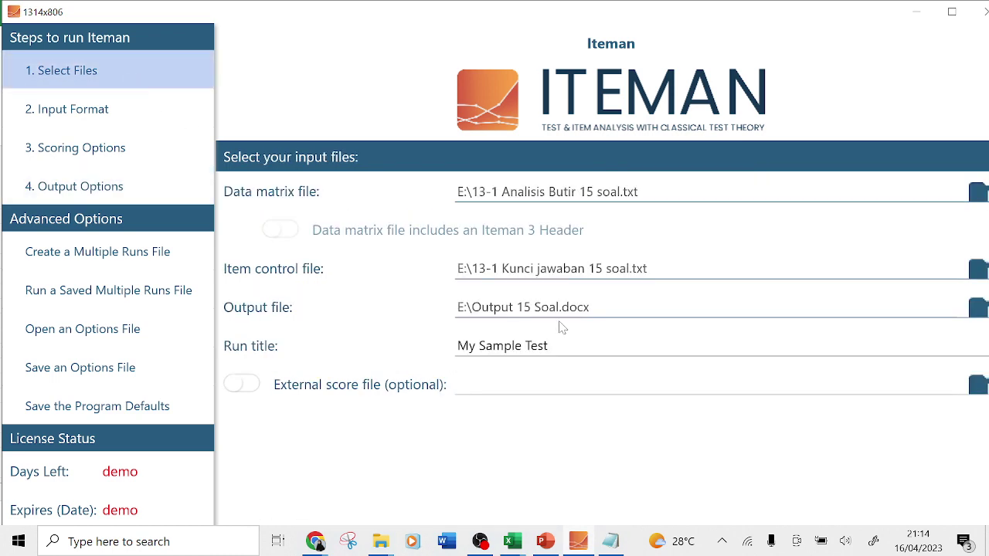
# - Maximize the Iteman window, run the analysis, and open the directory containing the output file
pyautogui.click(952, 11)
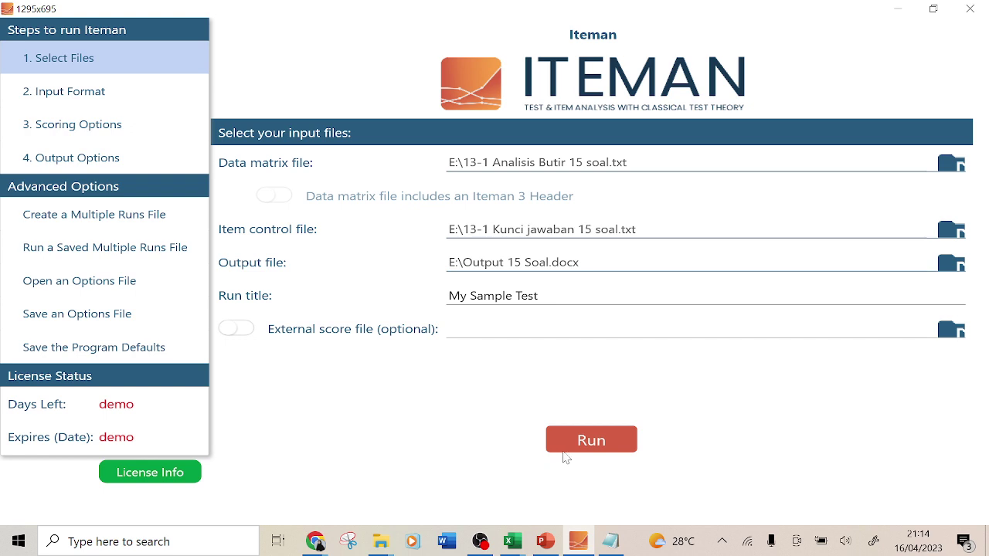
pyautogui.click(620, 445)
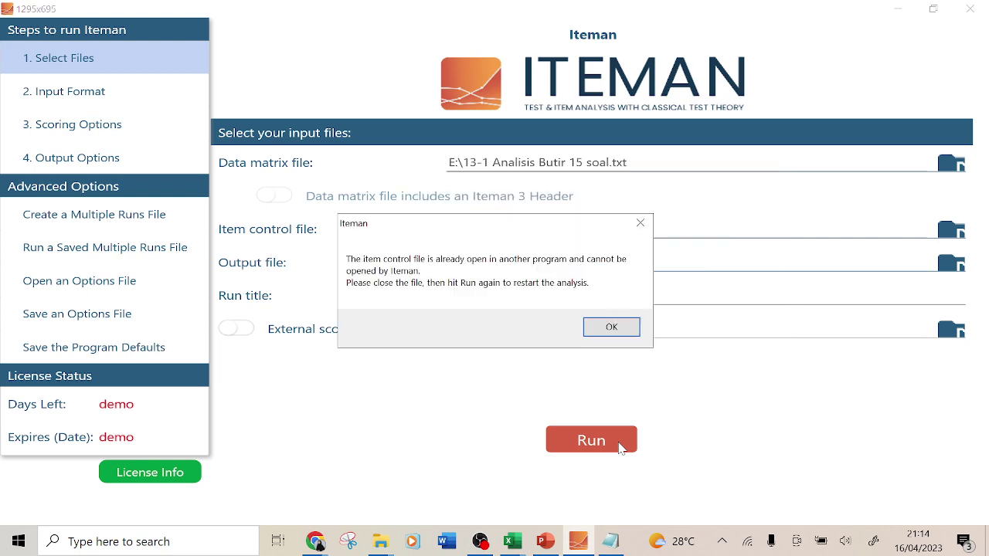
pyautogui.click(606, 327)
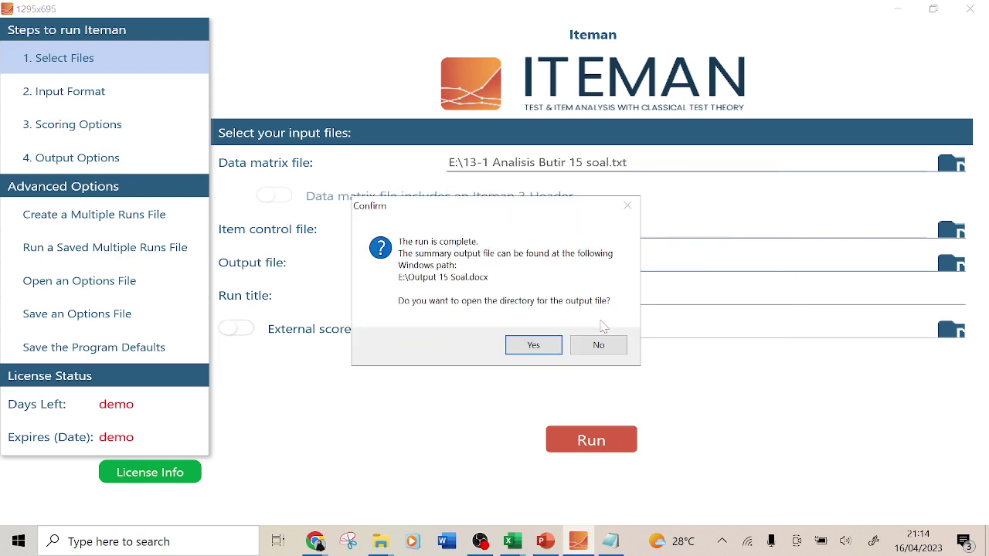
pyautogui.click(557, 347)
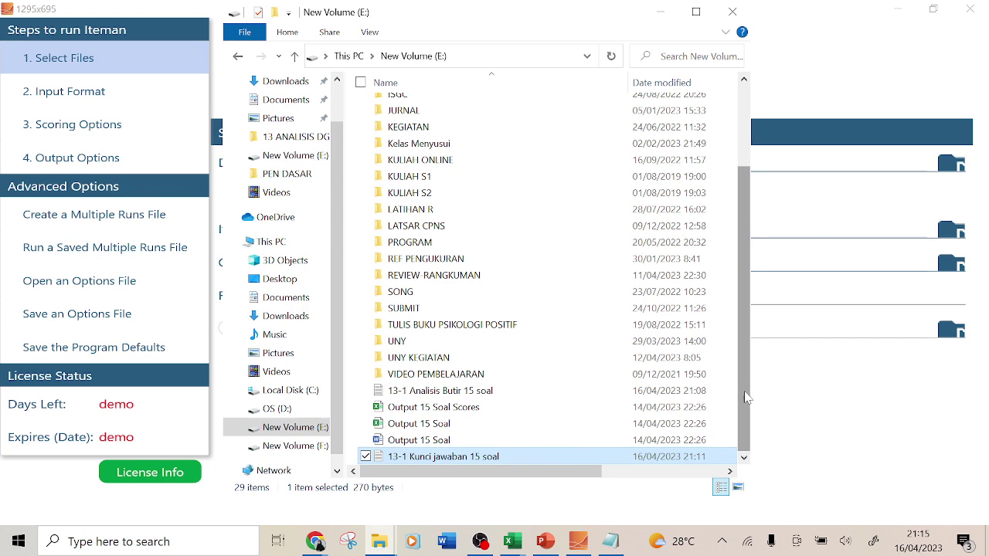
# - Try to open the Output 15 Soal workbook from drive E, and switch to its already open window in Excel
pyautogui.moveTo(748, 398); pyautogui.dragTo(749, 440)
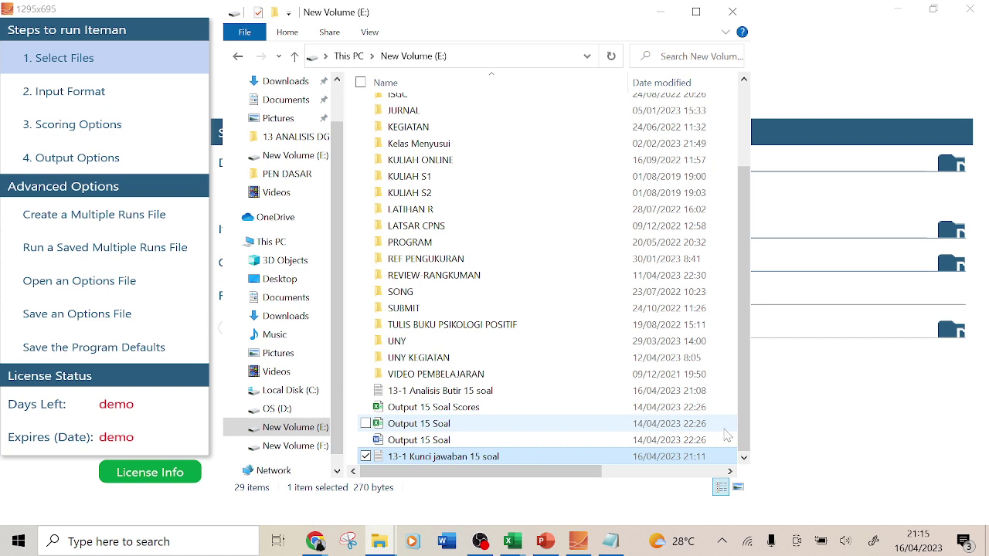
pyautogui.click(724, 429)
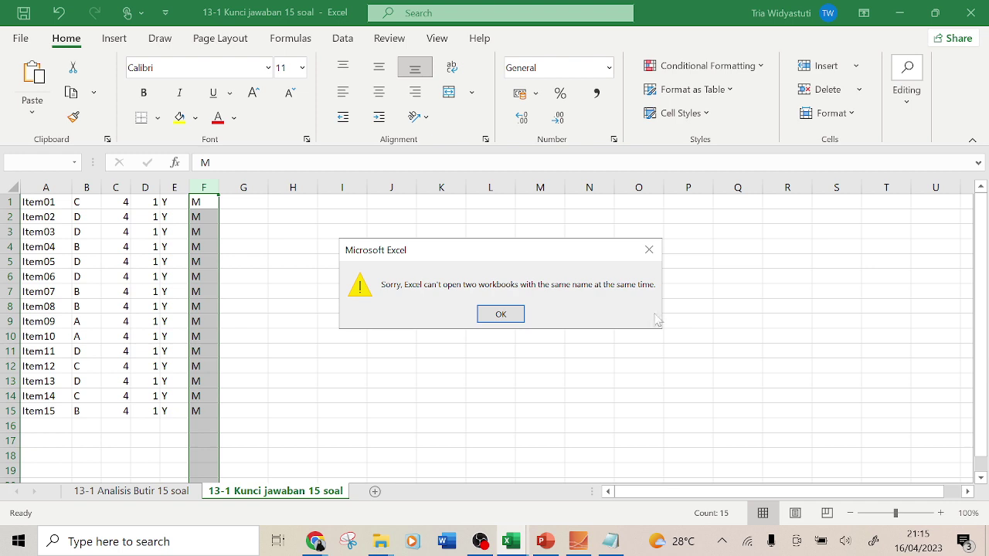
pyautogui.click(504, 315)
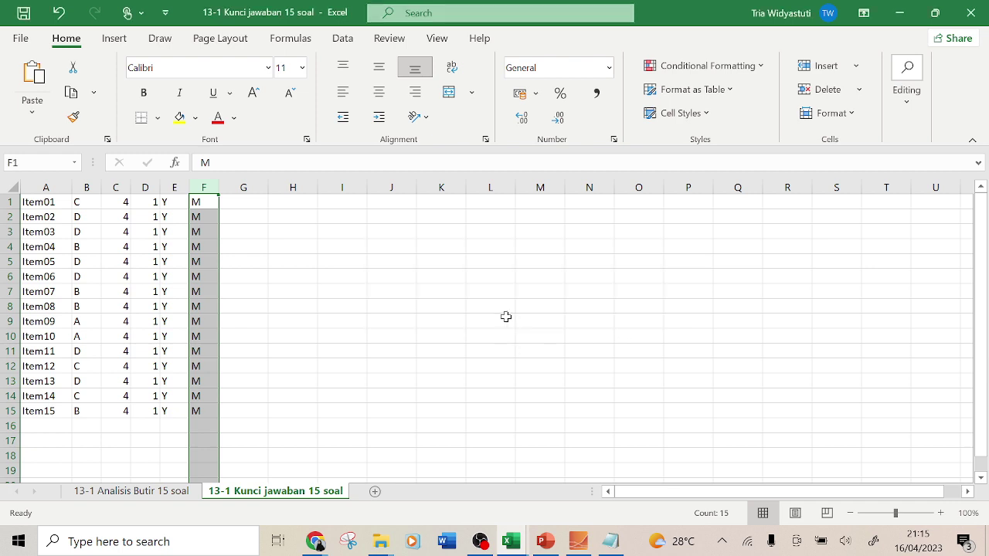
pyautogui.moveTo(511, 541)
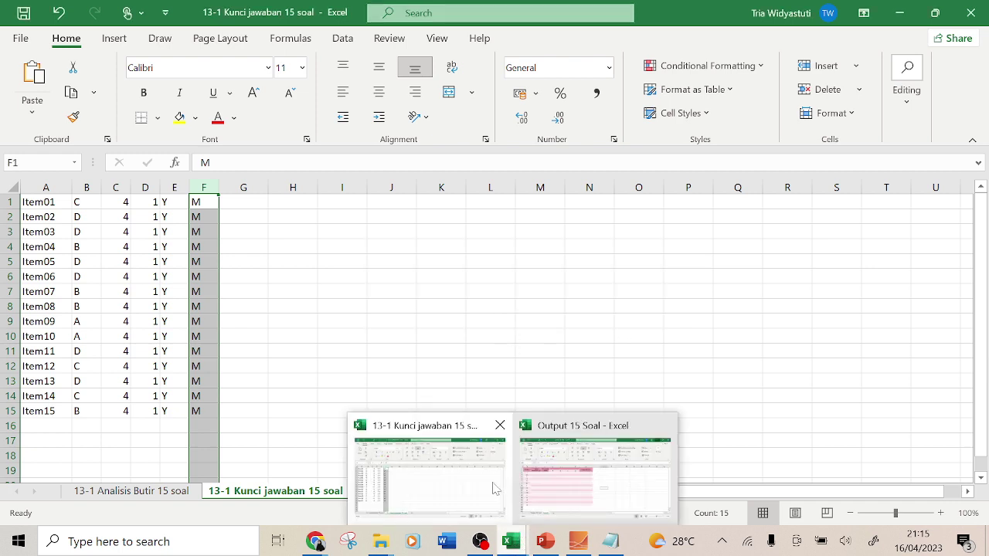
pyautogui.click(579, 470)
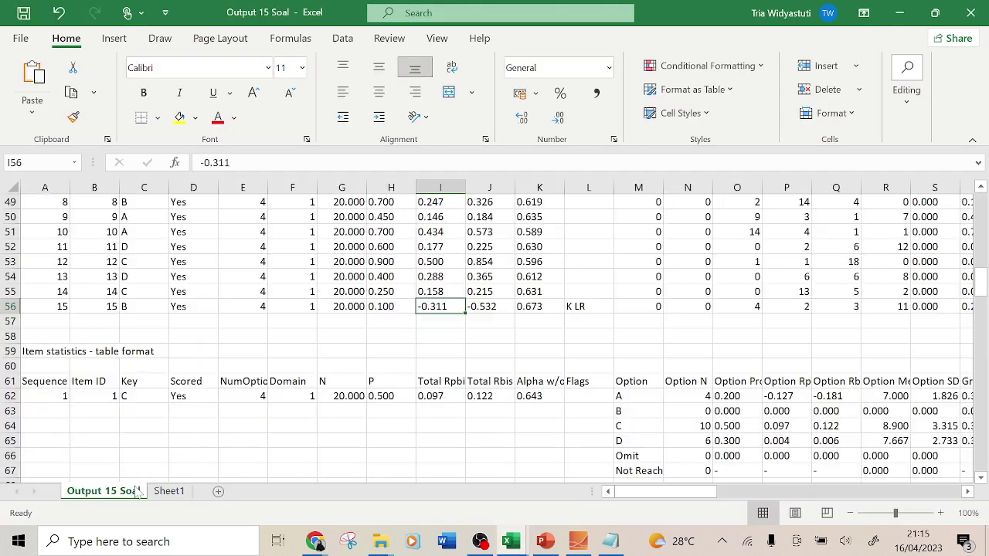
# - Examine the test information and summary statistics at 110% zoom, including the number of items and the mean
pyautogui.scroll(13, 712, 394)
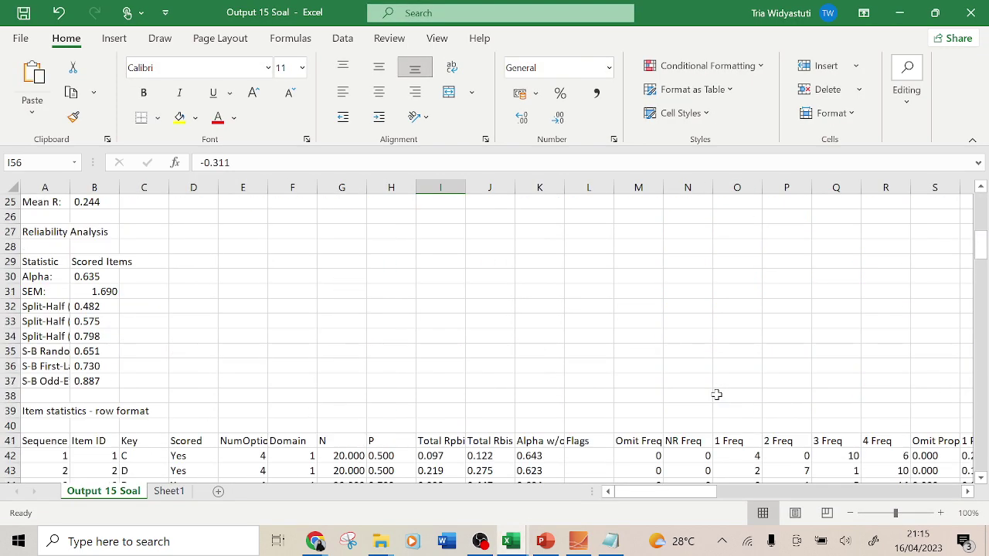
pyautogui.scroll(3, 232, 295)
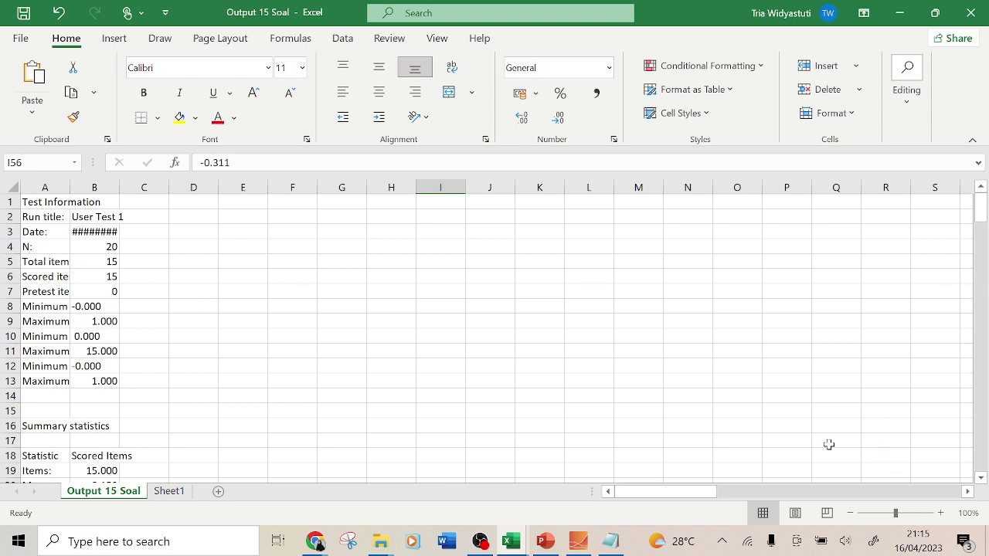
pyautogui.click(940, 513)
pyautogui.moveTo(979, 214); pyautogui.dragTo(981, 240)
pyautogui.moveTo(669, 492); pyautogui.dragTo(663, 492)
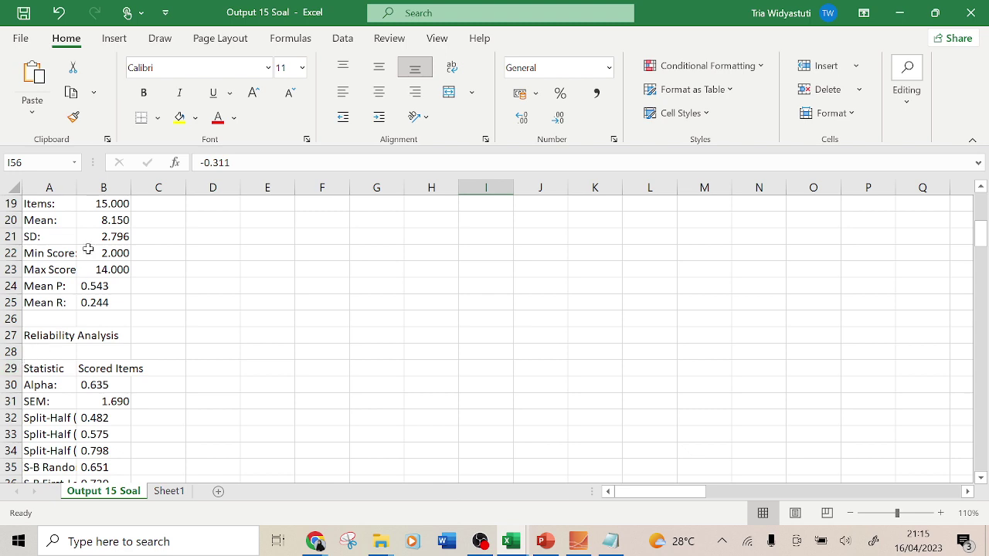
pyautogui.click(104, 207)
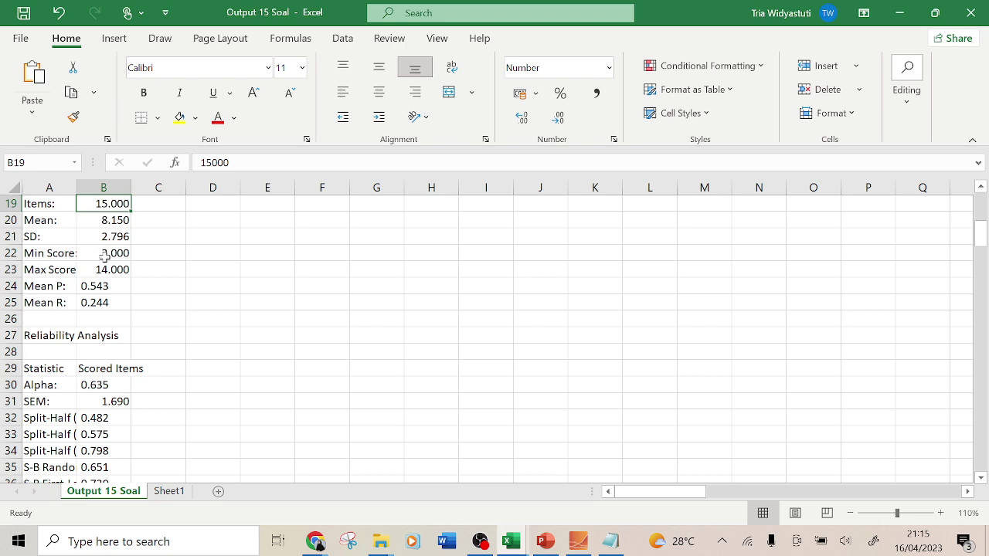
pyautogui.click(117, 222)
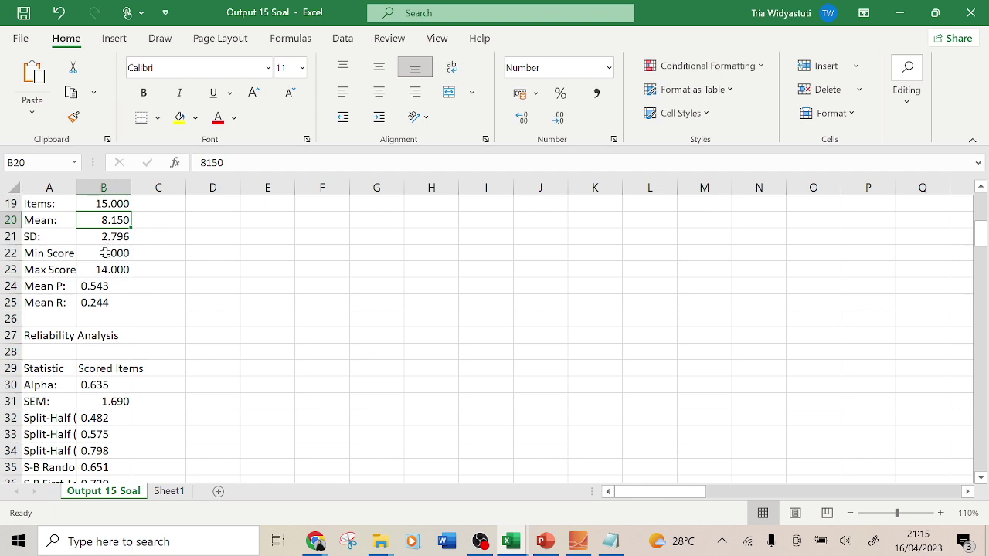
# - Check the Alpha value in the reliability analysis and widen column A to show the full statistic names
pyautogui.moveTo(981, 231); pyautogui.dragTo(983, 248)
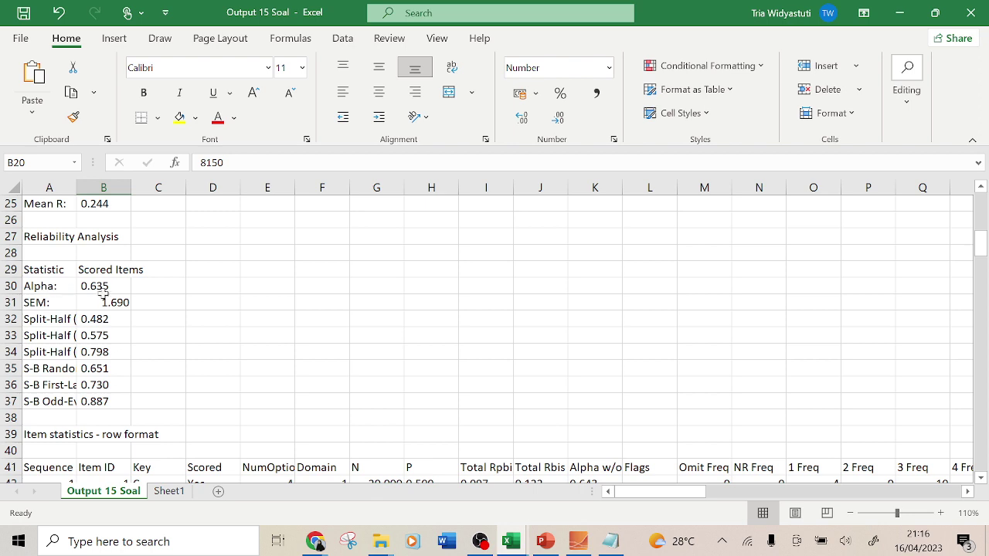
pyautogui.click(128, 285)
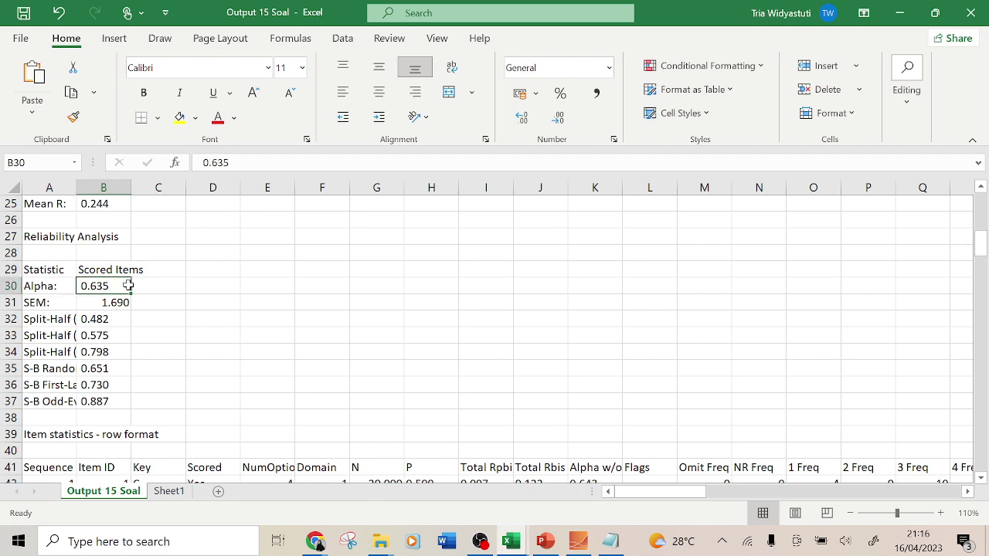
pyautogui.moveTo(76, 187); pyautogui.dragTo(123, 204)
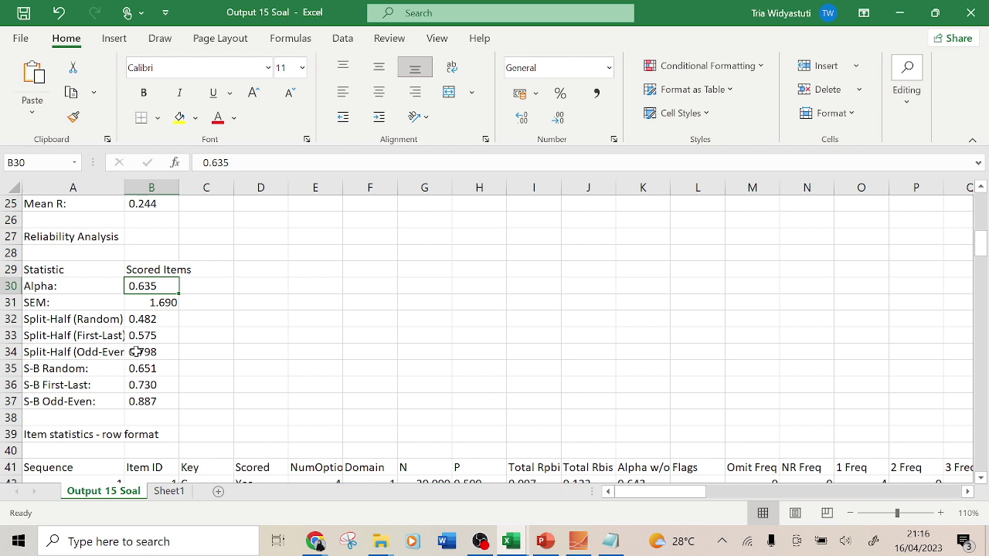
# - Examine the row-format item statistics table, checking the item ID and answer key of the first item
pyautogui.moveTo(979, 244); pyautogui.dragTo(981, 266)
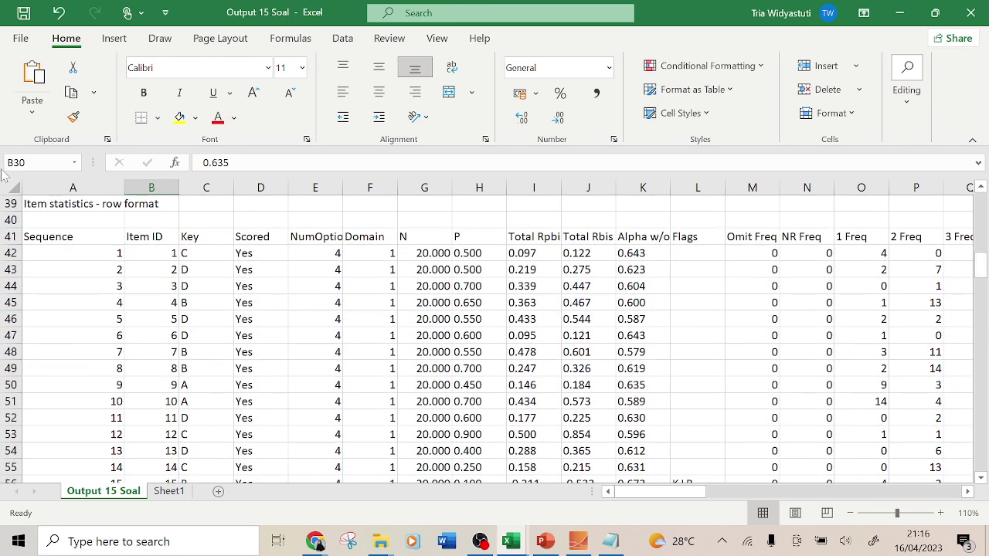
pyautogui.click(4, 204)
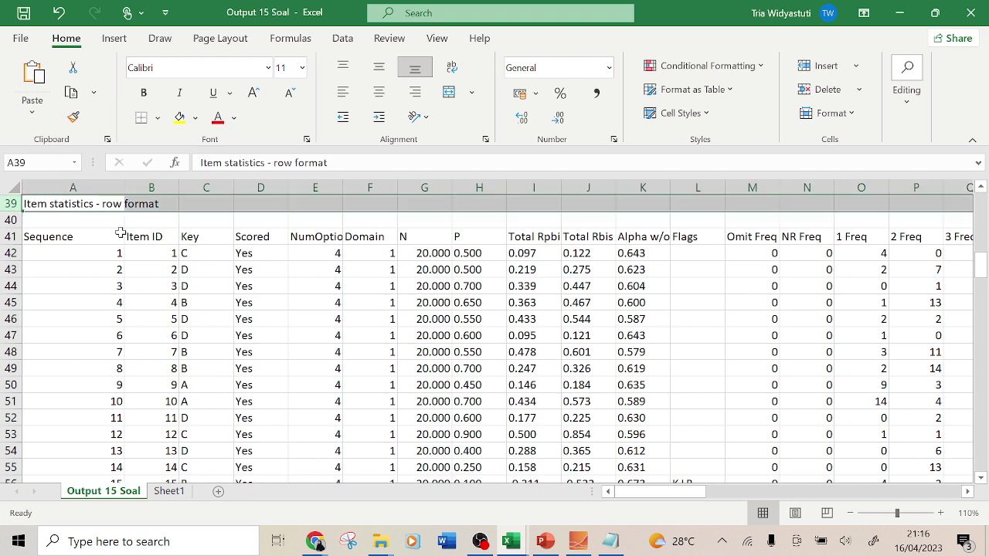
pyautogui.click(367, 266)
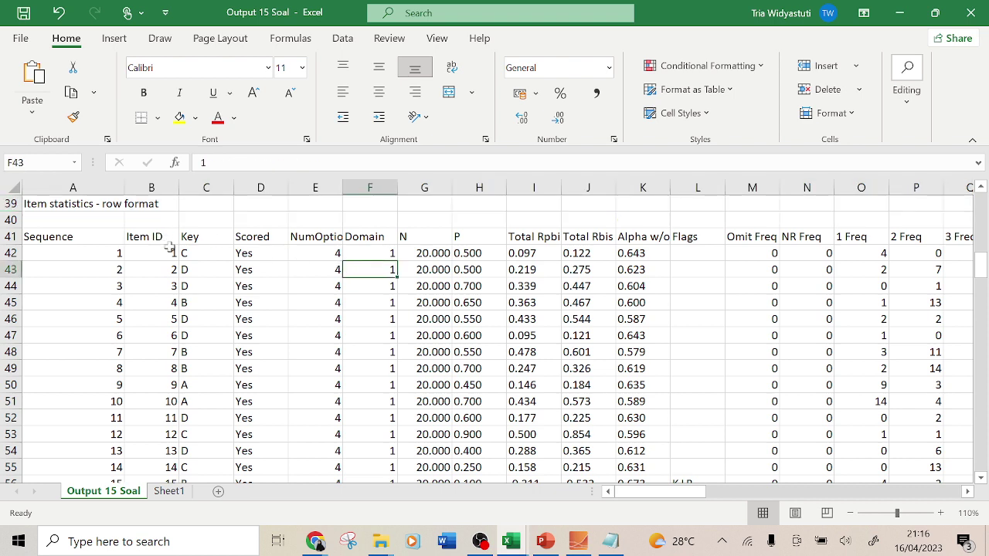
pyautogui.click(146, 241)
pyautogui.click(155, 257)
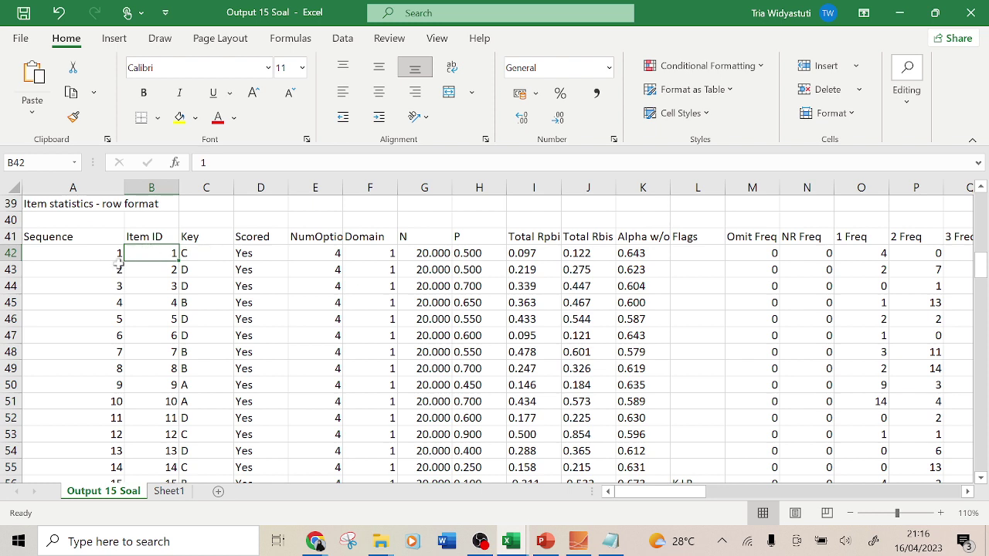
pyautogui.click(200, 255)
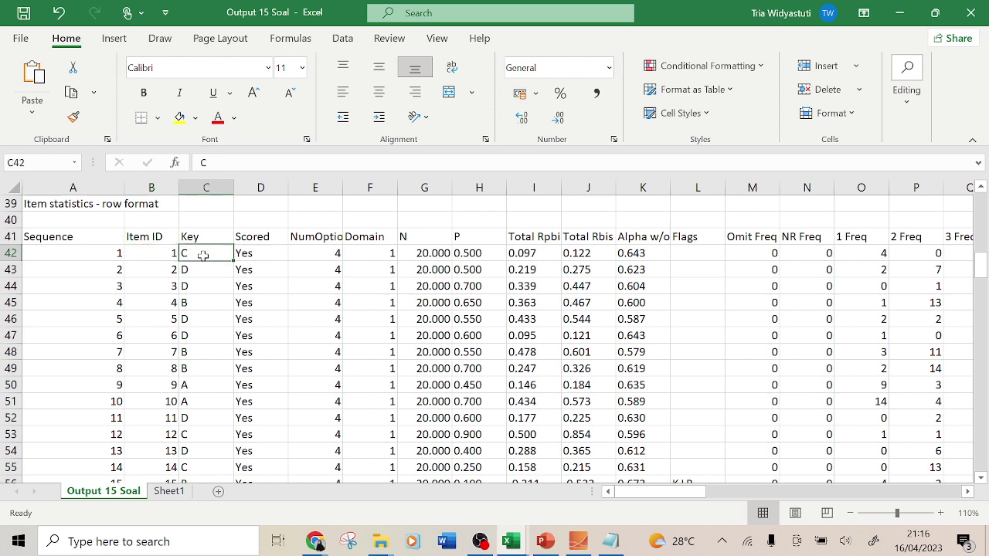
# - Examine the P column of the item statistics for all 15 items, selecting H41:H56
pyautogui.click(477, 241)
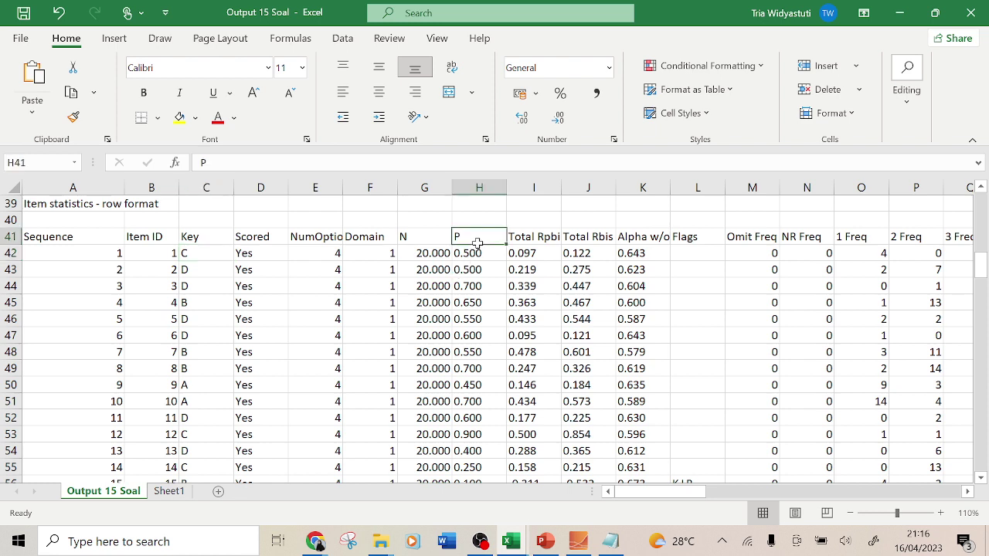
pyautogui.click(486, 183)
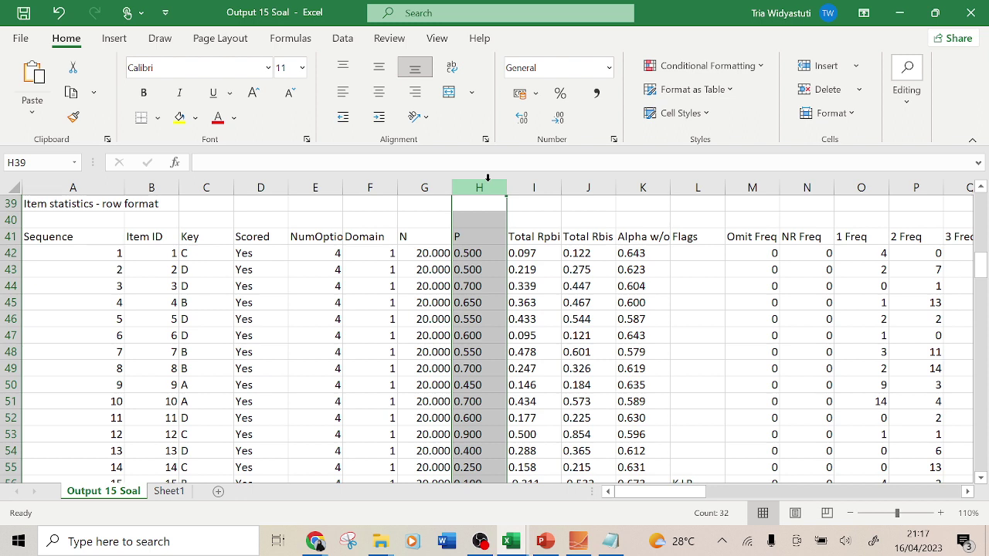
pyautogui.click(475, 255)
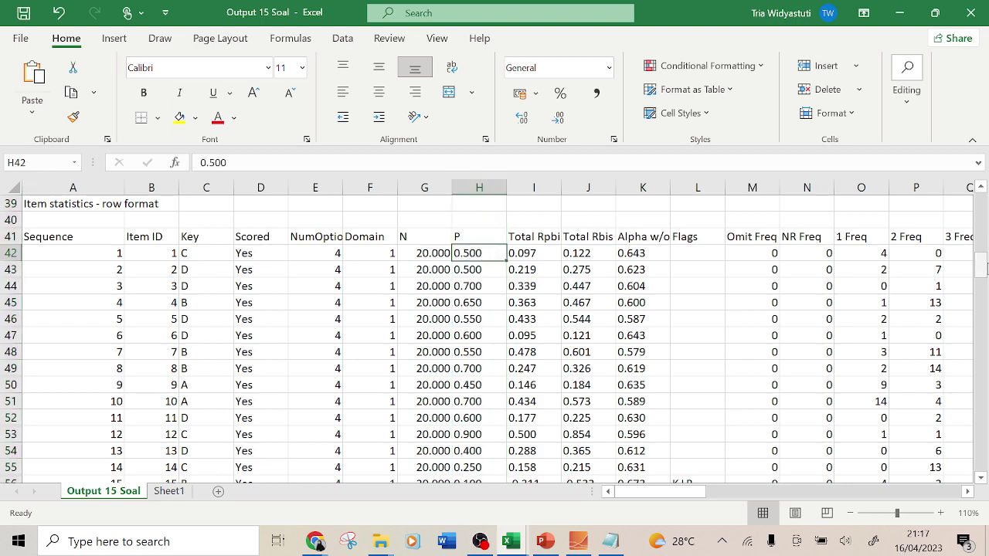
pyautogui.scroll(-1, 983, 270)
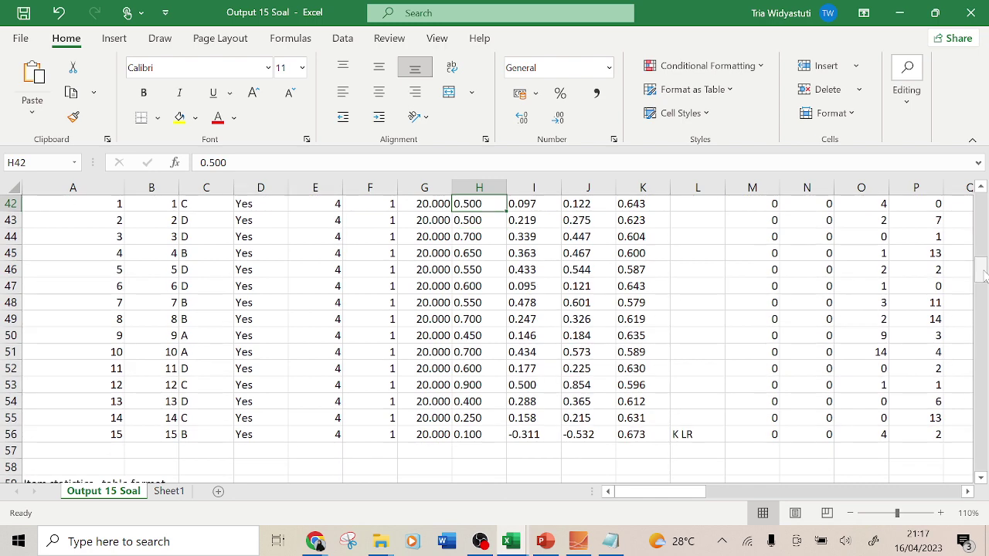
pyautogui.click(981, 187)
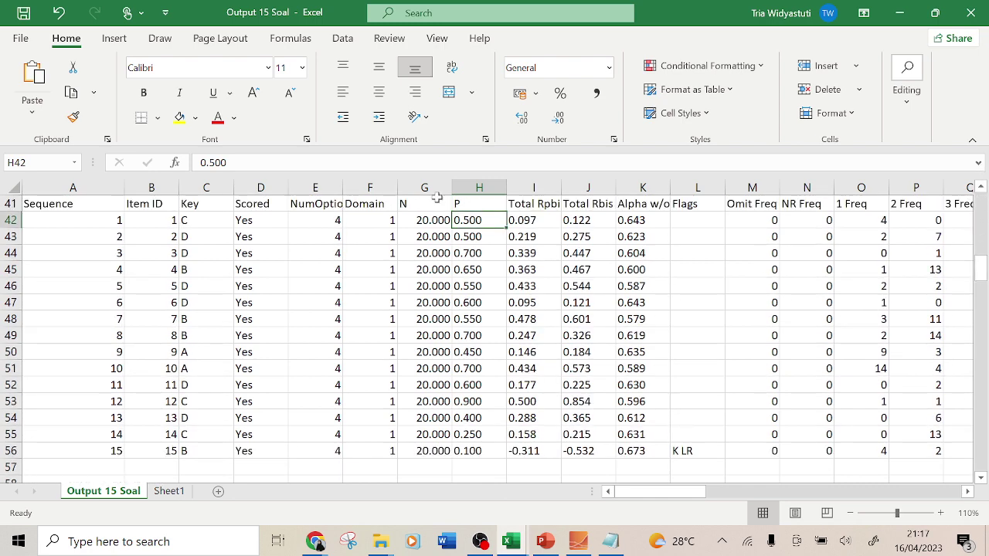
pyautogui.moveTo(462, 203); pyautogui.dragTo(473, 451)
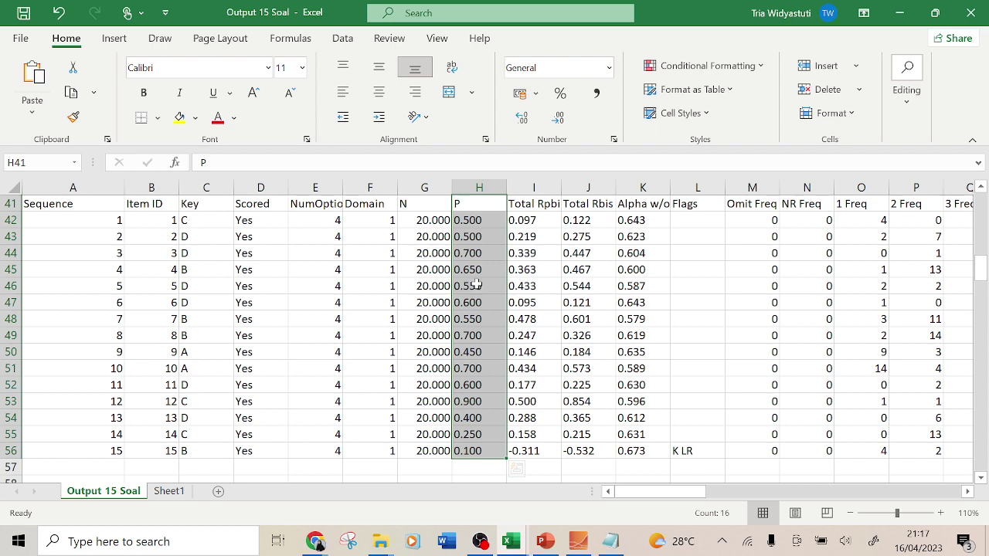
# - Highlight the P values of items 15 and 12 in cells H56 and H53 with a light green fill
pyautogui.click(487, 451)
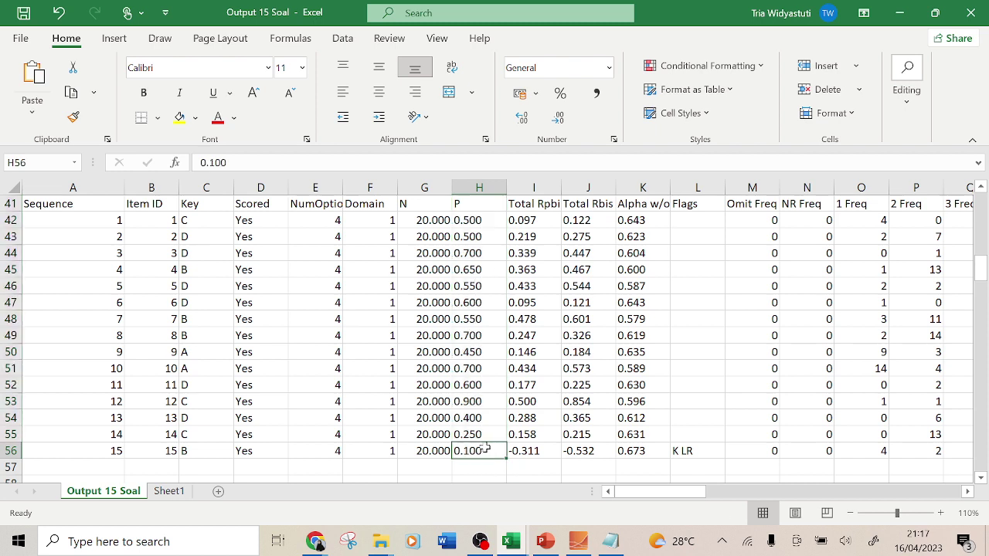
pyautogui.click(195, 117)
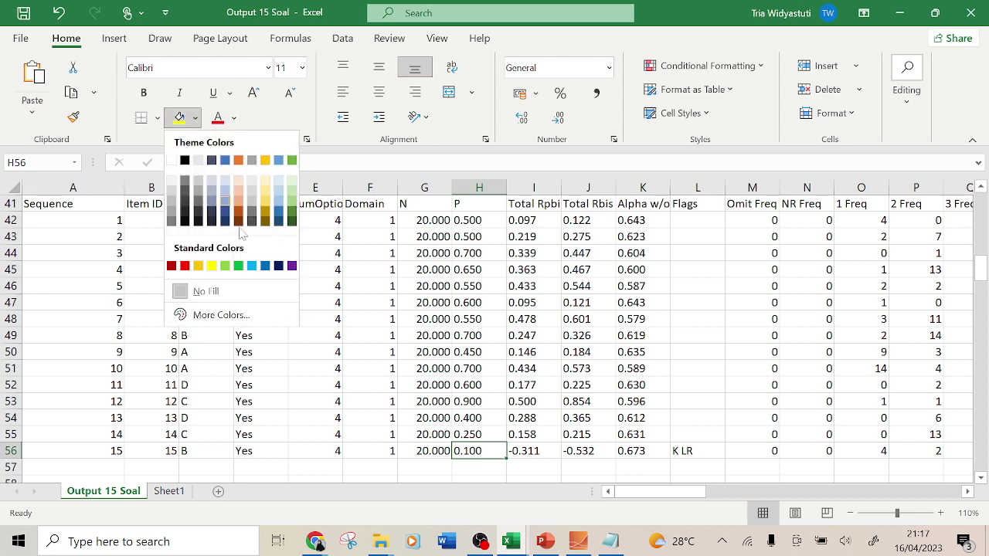
pyautogui.click(291, 196)
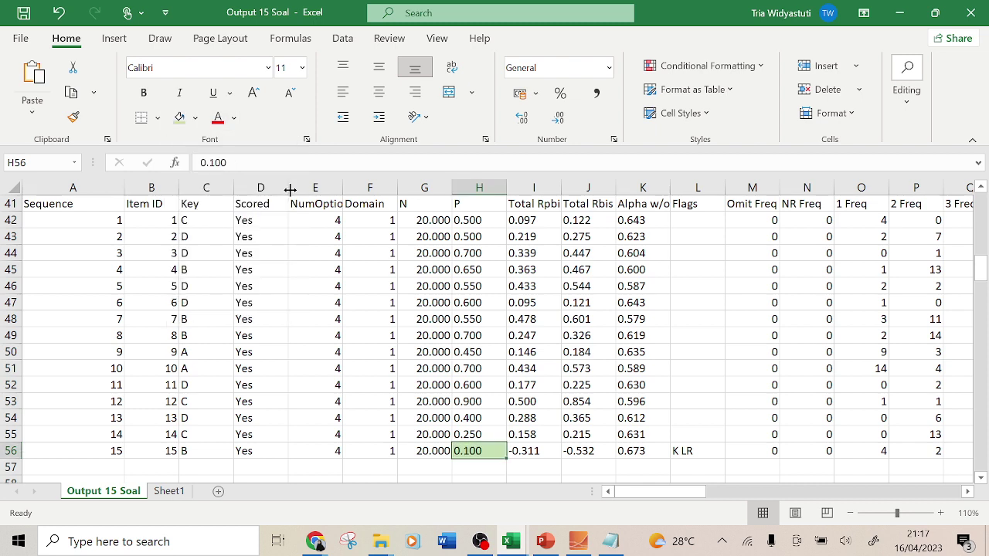
pyautogui.click(492, 398)
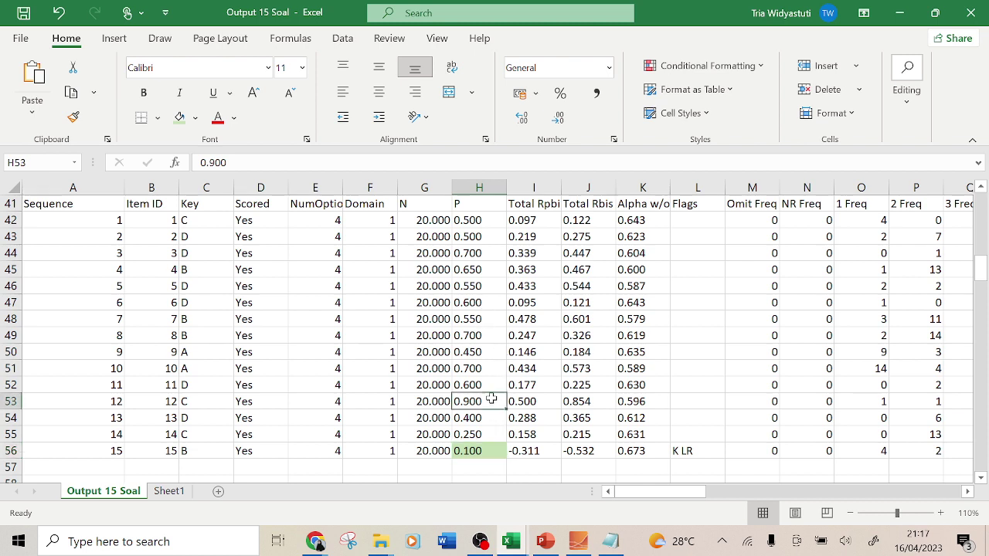
pyautogui.click(180, 116)
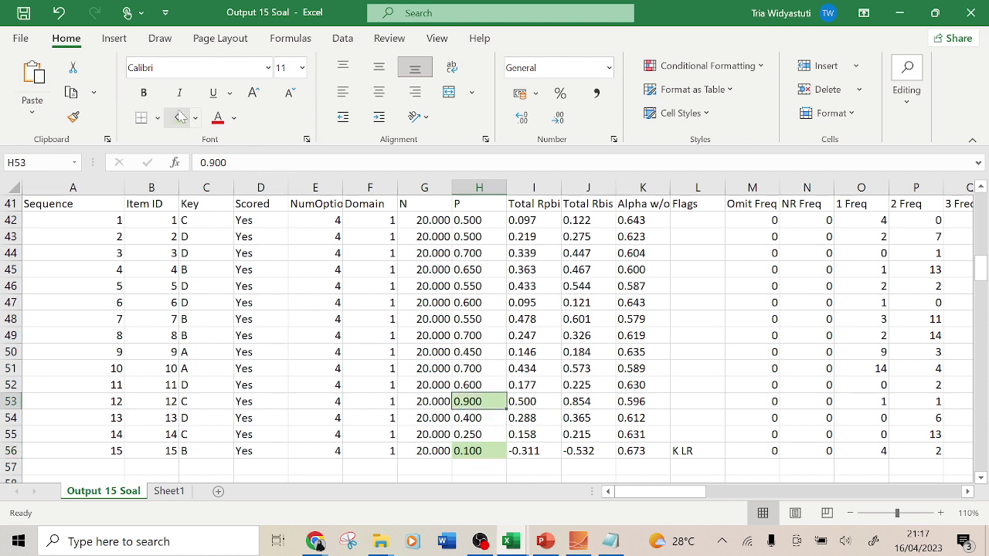
pyautogui.click(485, 448)
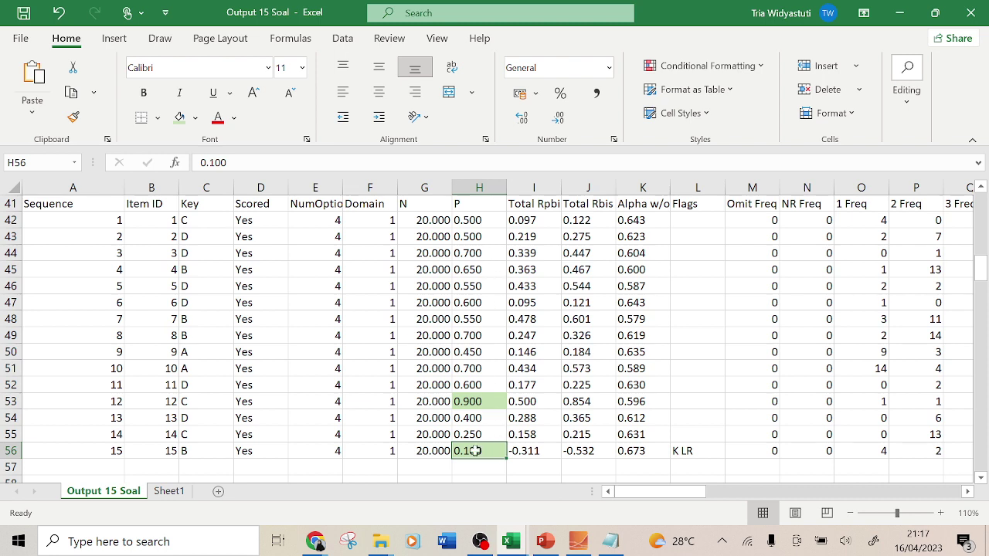
pyautogui.click(476, 400)
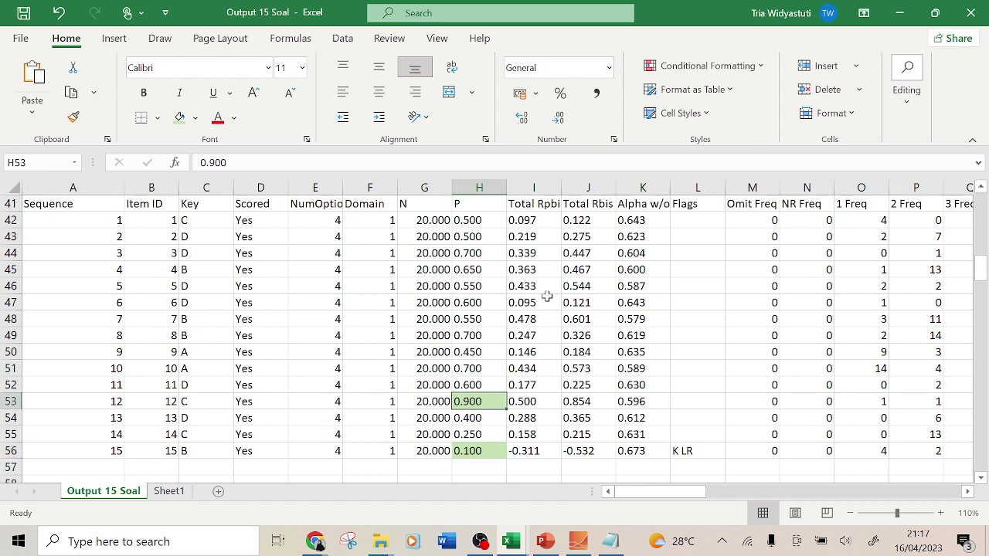
# - Fill the Total Rpbis header in I41 light green and the Total Rpbis values of items 15 and 12 light orange
pyautogui.click(531, 204)
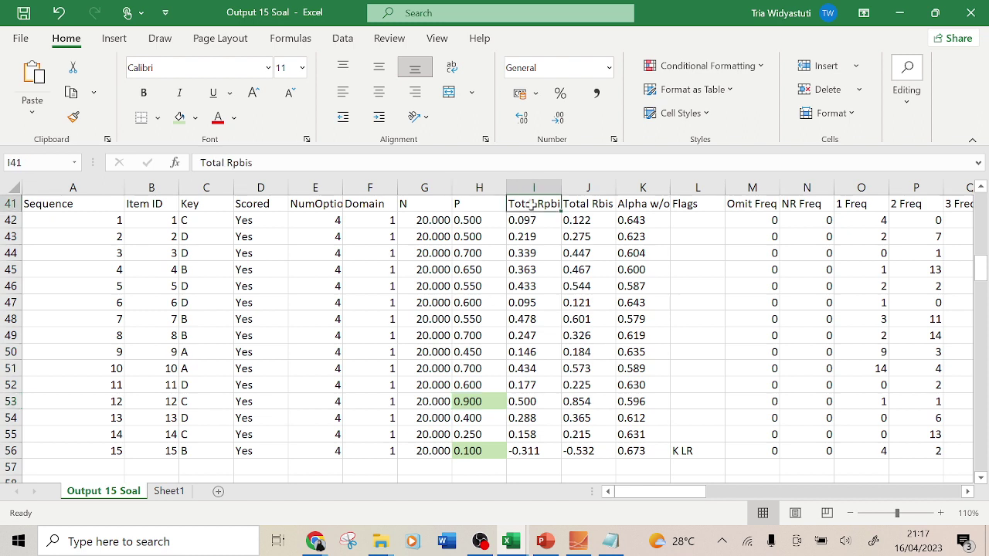
pyautogui.click(178, 118)
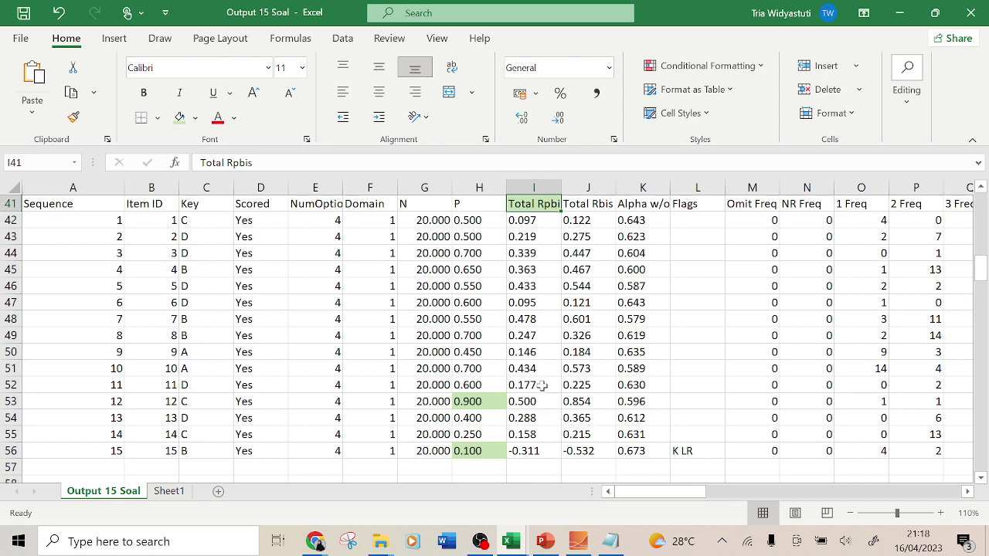
pyautogui.click(533, 451)
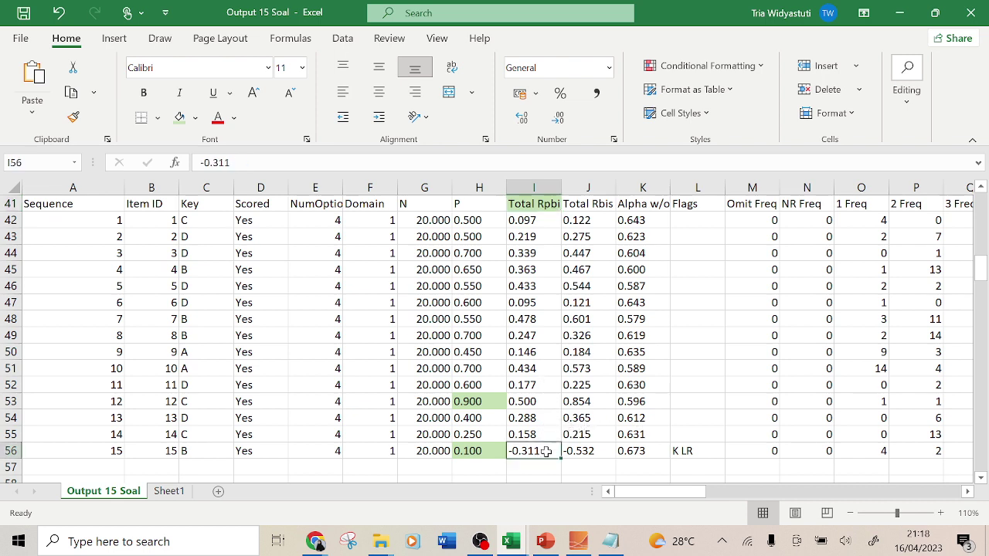
pyautogui.click(195, 117)
pyautogui.click(240, 185)
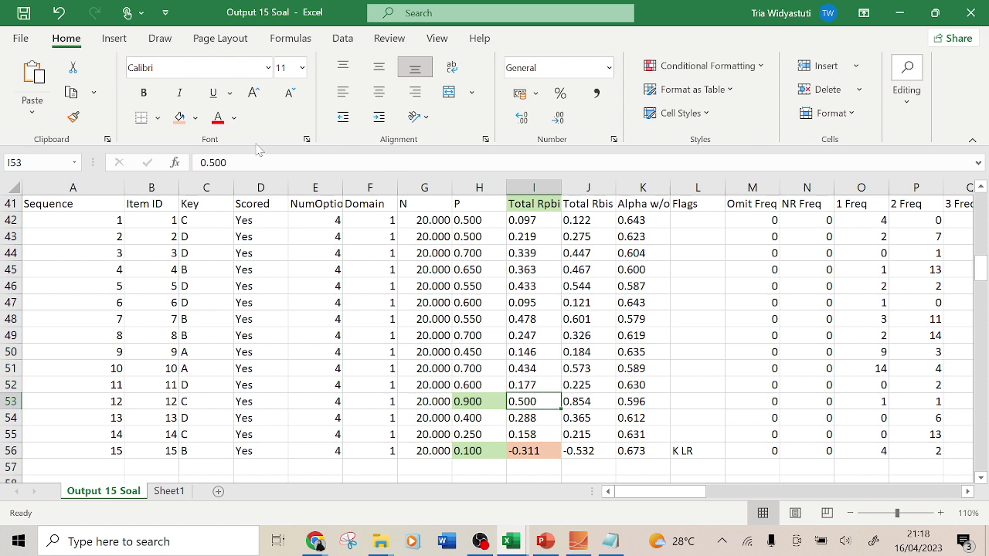
pyautogui.click(177, 120)
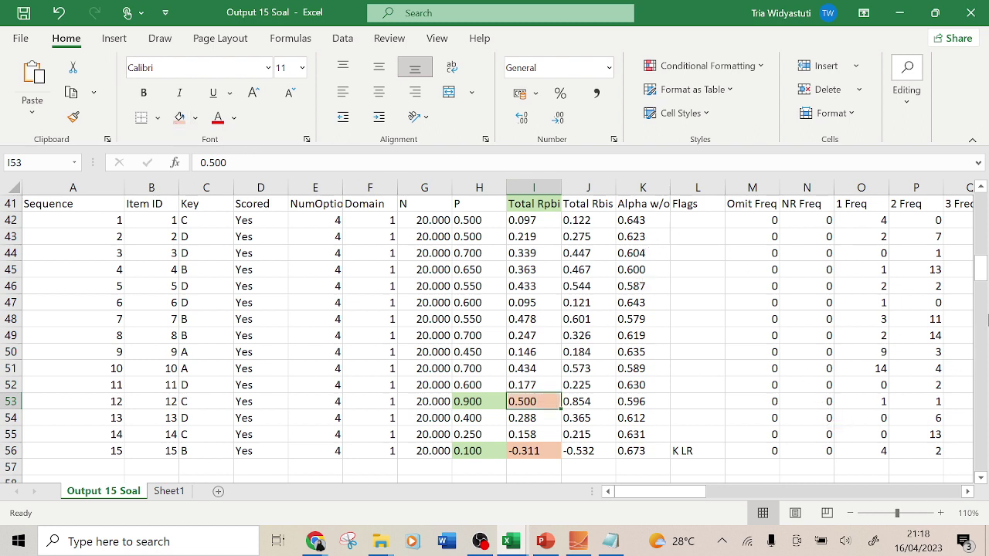
# - Switch to the PowerPoint presentation "13 Analisis Item dgn Iteman 2023"
pyautogui.moveTo(984, 270)
pyautogui.mouseDown()
pyautogui.moveTo(983, 282)
pyautogui.moveTo(980, 266)
pyautogui.mouseUp()
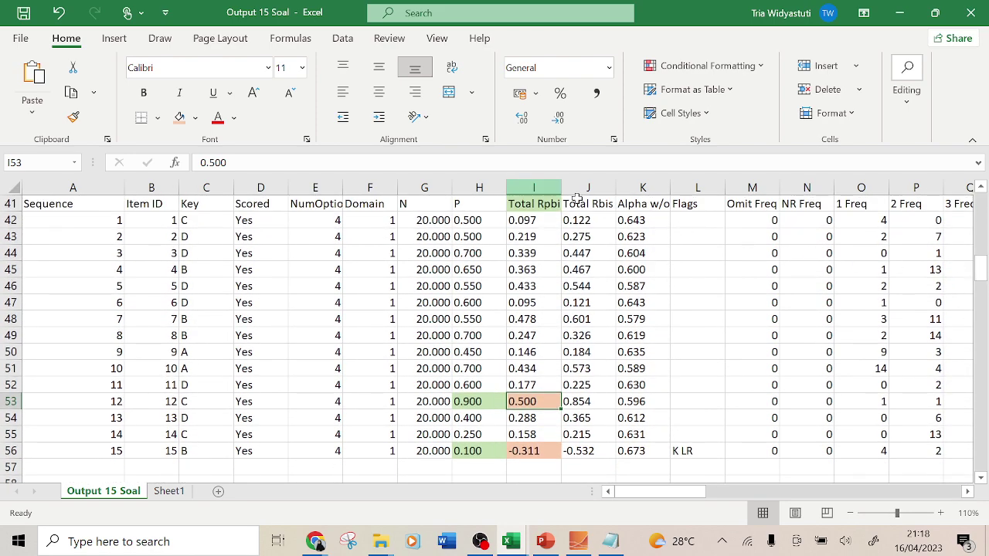
pyautogui.moveTo(983, 270)
pyautogui.mouseDown()
pyautogui.moveTo(983, 279)
pyautogui.moveTo(983, 271)
pyautogui.mouseUp()
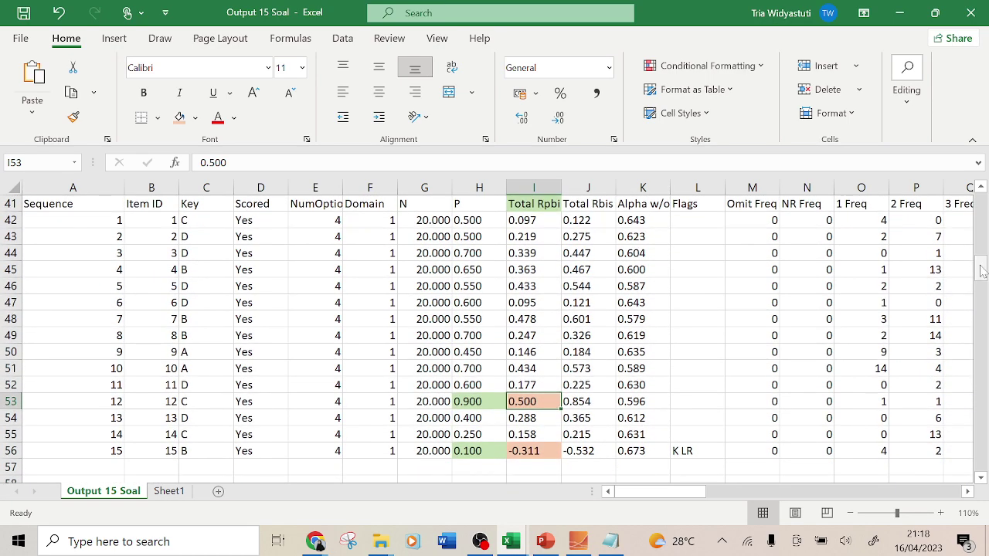
pyautogui.click(548, 544)
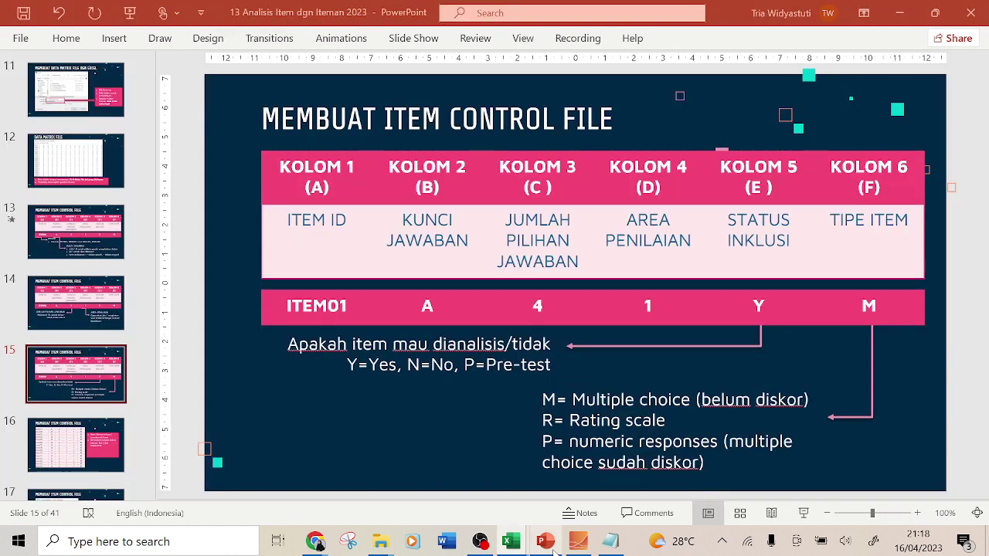